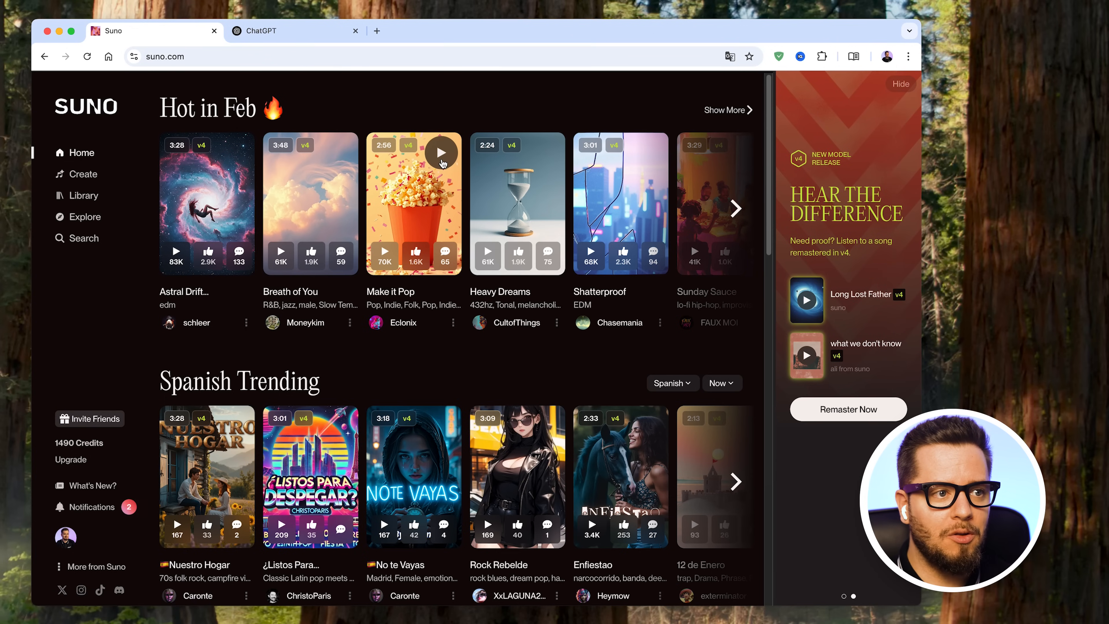
# - Preview the song "Make it Pop" from Hot in Feb and open its creator's profile, pausing playback there
pyautogui.click(441, 153)
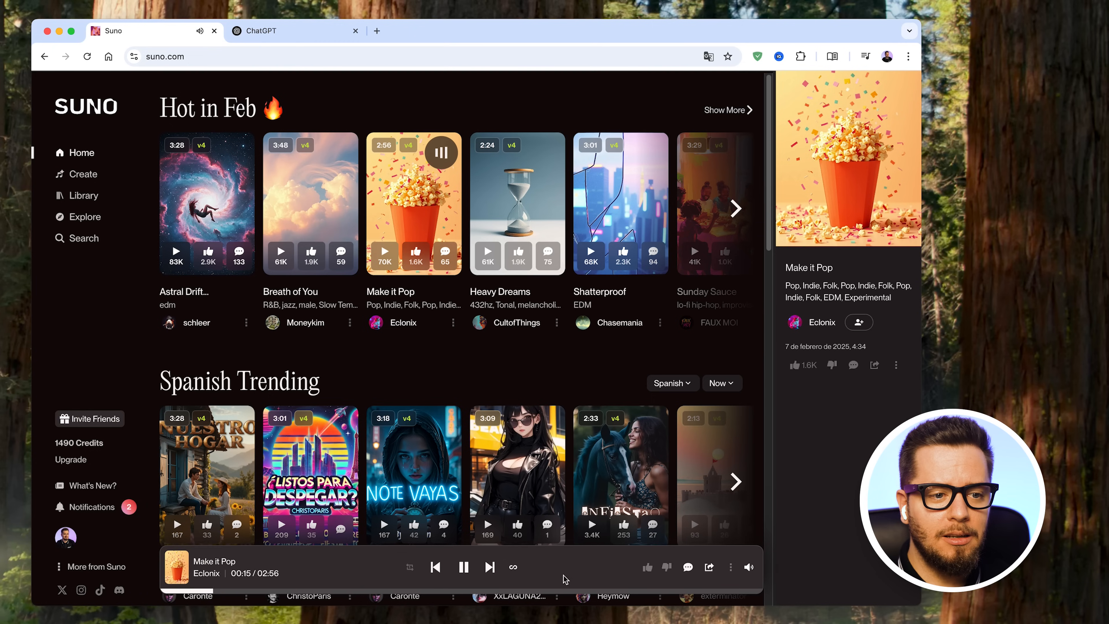
pyautogui.click(821, 323)
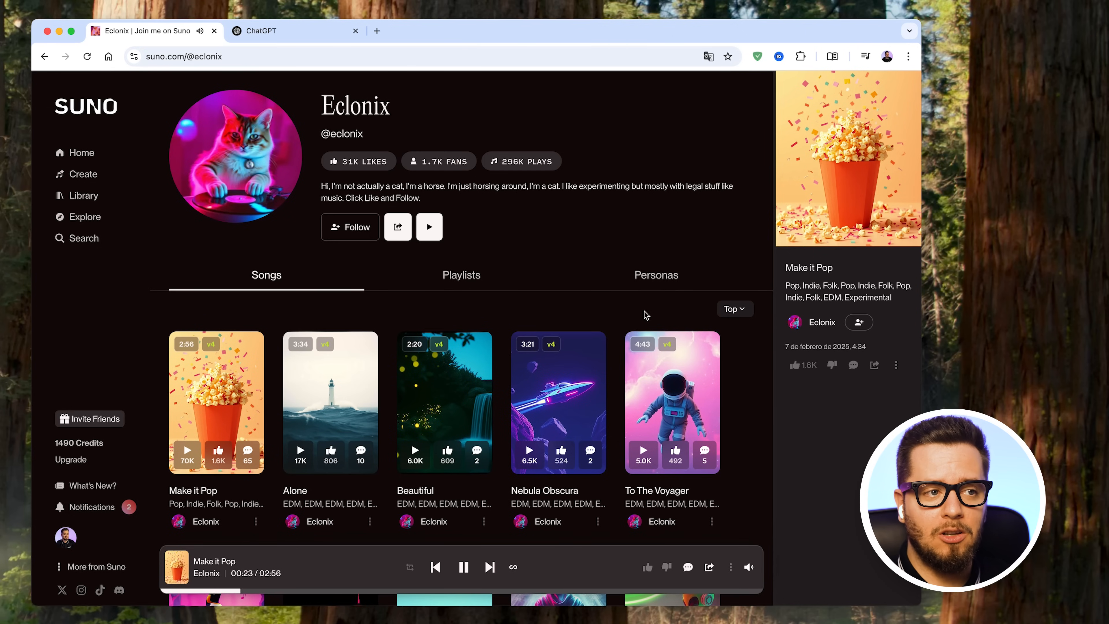
pyautogui.click(459, 567)
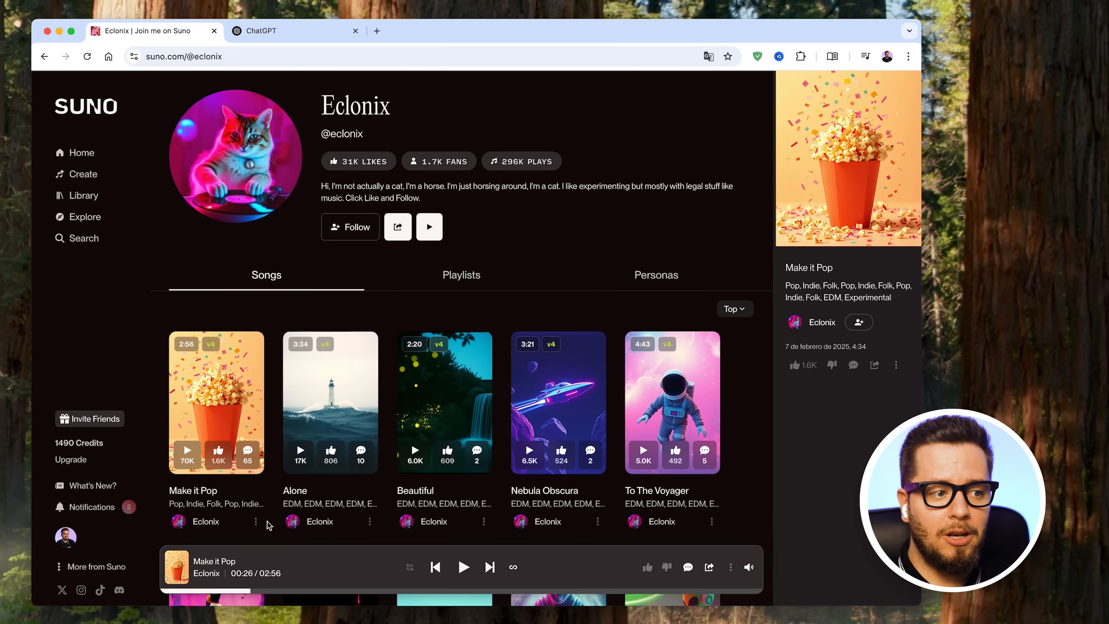
# - Reuse the prompt of "Make it Pop" from the creator's song list to prefill a new song
pyautogui.click(256, 522)
pyautogui.moveTo(251, 409)
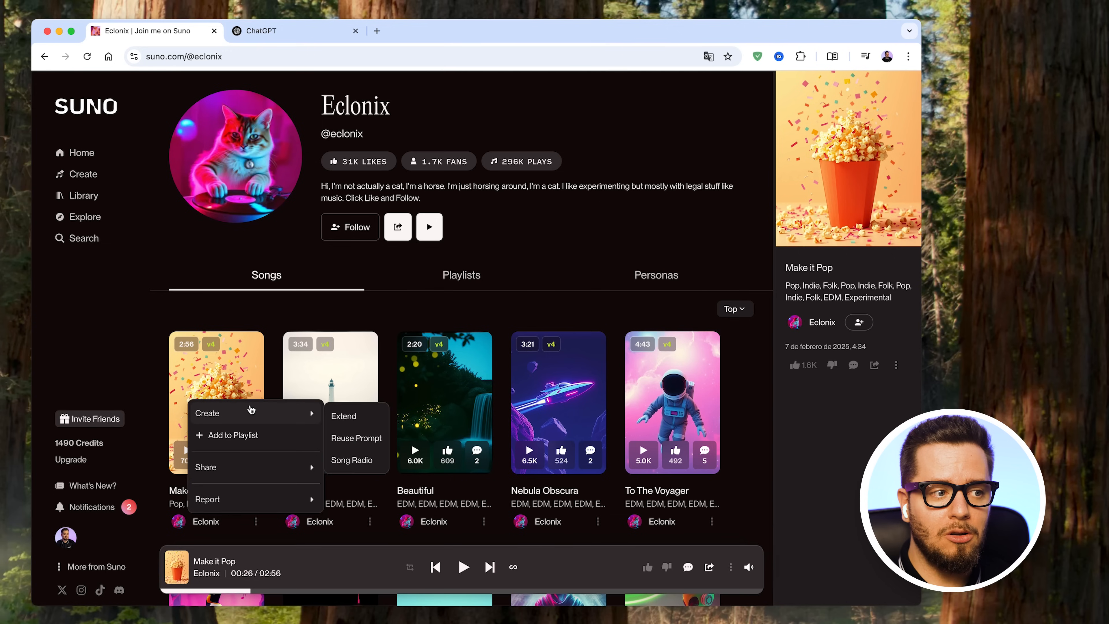
pyautogui.click(357, 439)
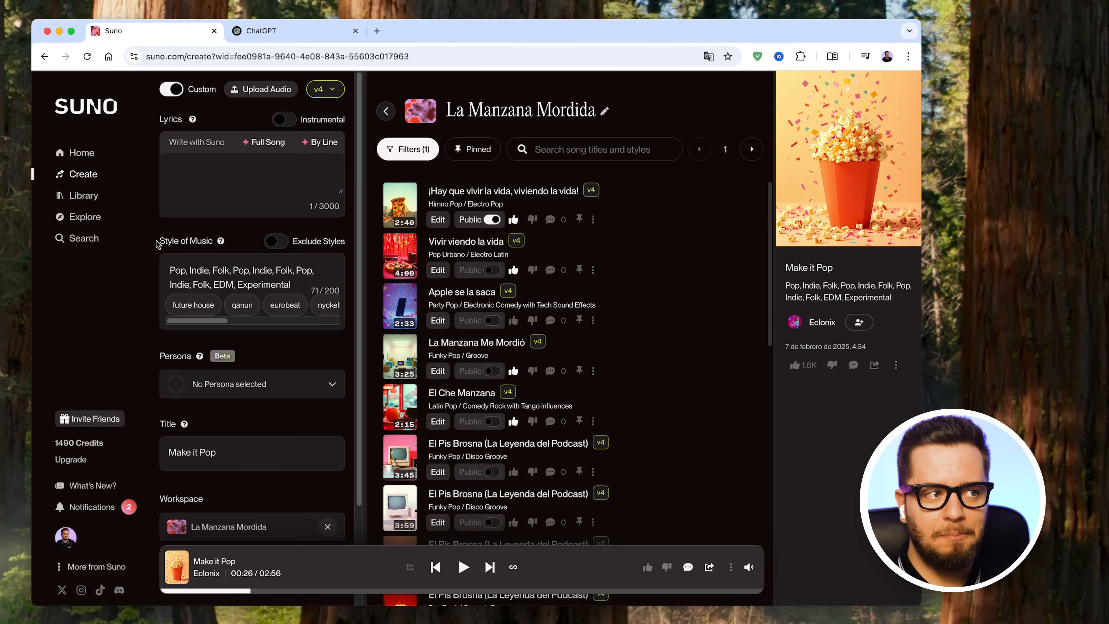
# - Return to the home page and browse its song sections, including the language and period filters of Spanish Trending
pyautogui.click(101, 159)
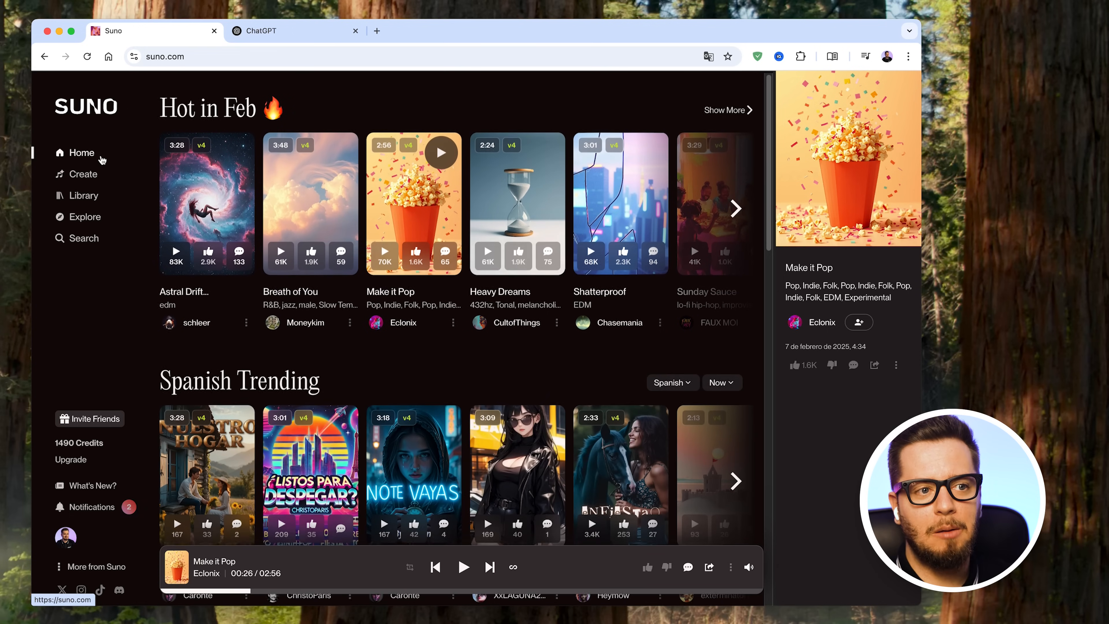
pyautogui.scroll(-2, 436, 344)
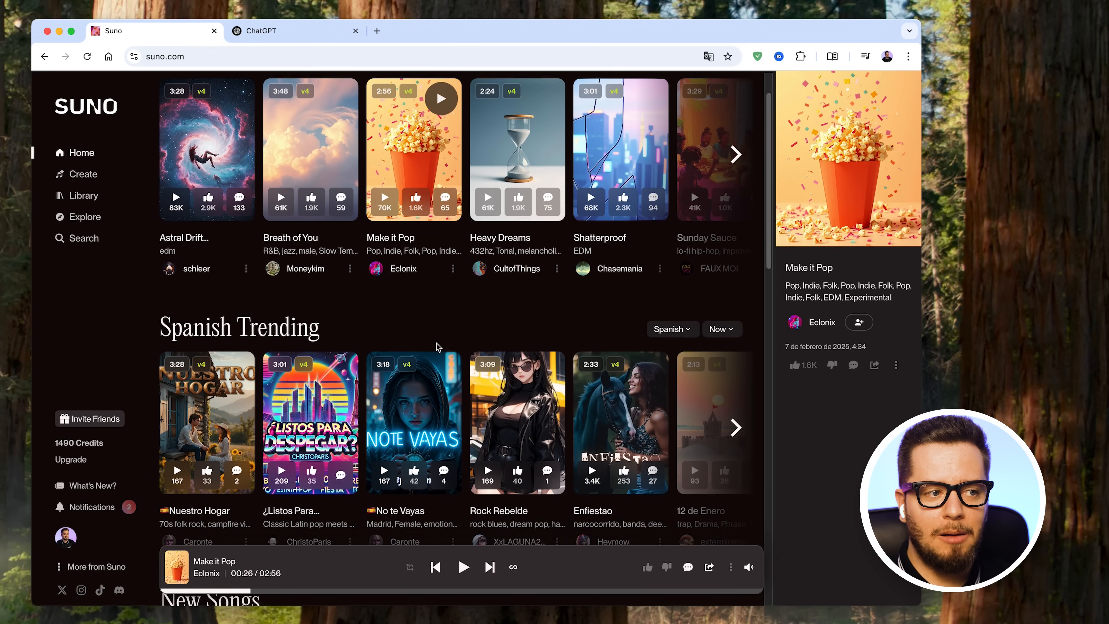
pyautogui.scroll(-3, 436, 343)
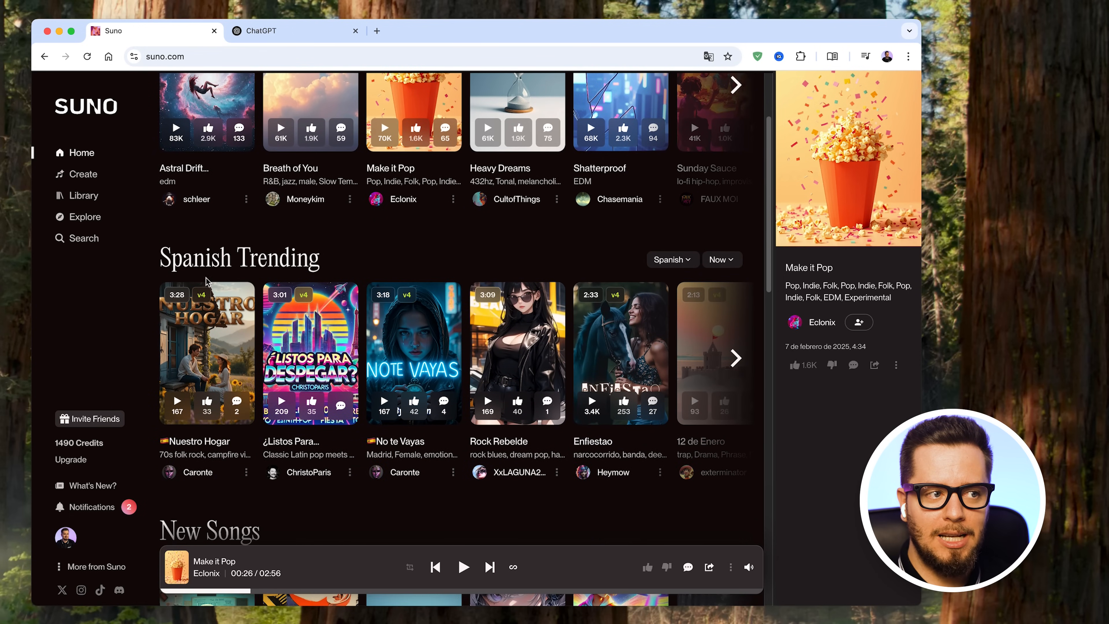
pyautogui.click(677, 262)
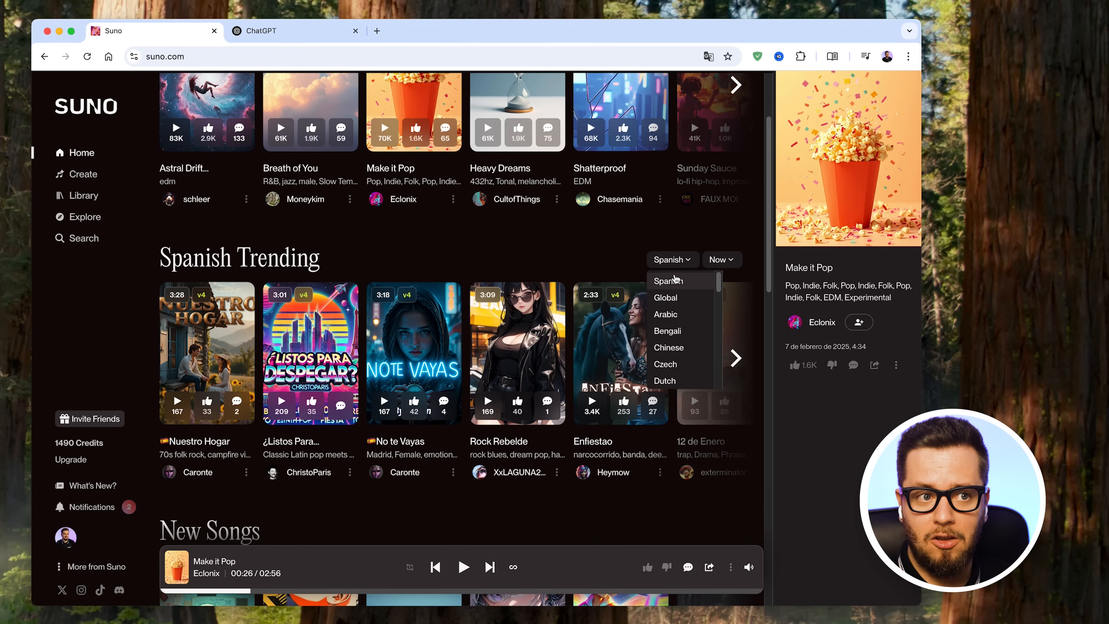
pyautogui.click(678, 258)
pyautogui.click(721, 260)
pyautogui.click(729, 258)
pyautogui.scroll(-5, 318, 310)
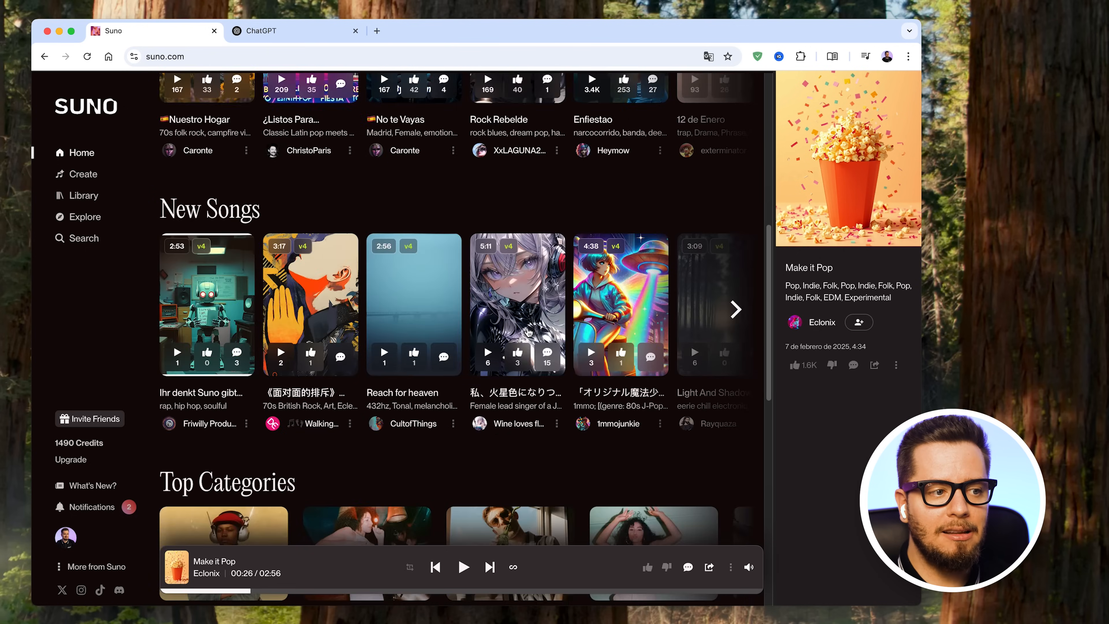
pyautogui.scroll(-4, 371, 362)
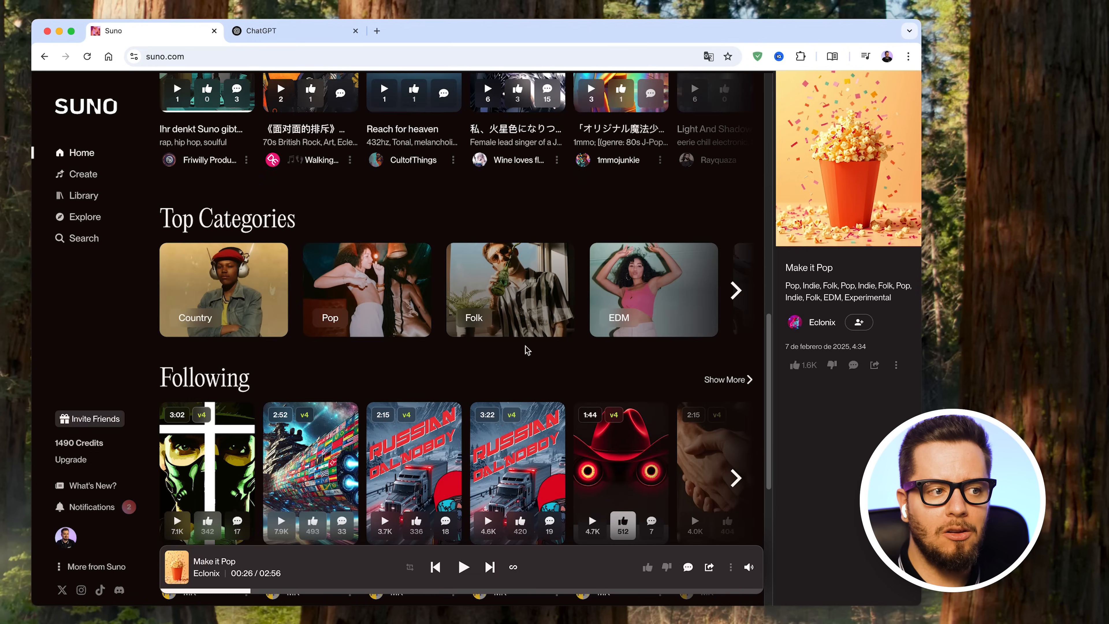
pyautogui.scroll(-7, 448, 393)
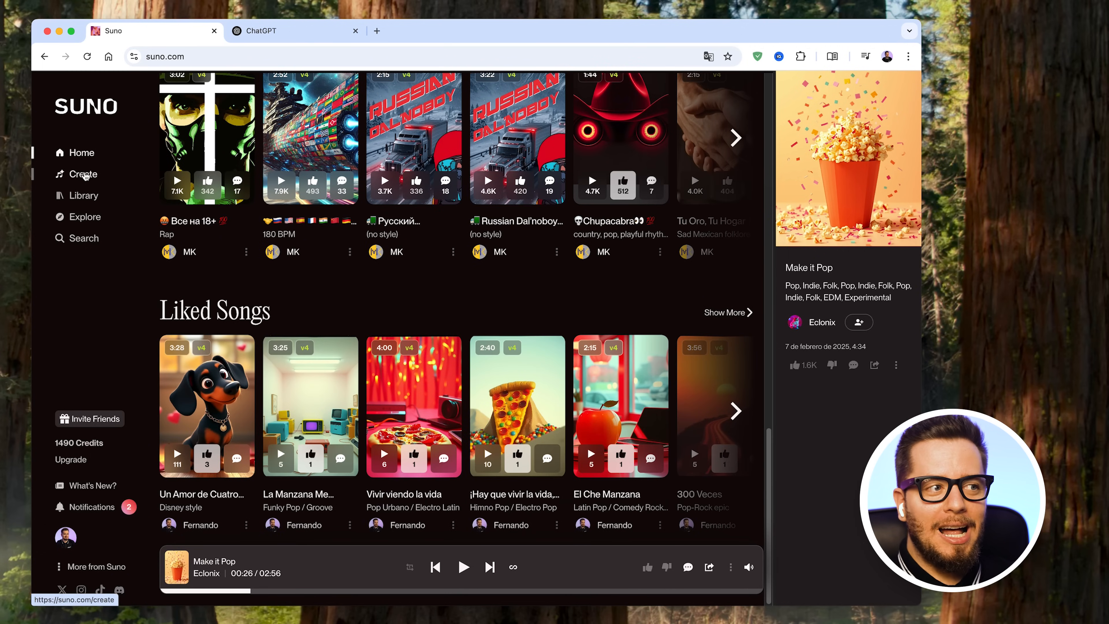
# - Return to song creation and listen to part of "¡Hay que vivir la vida, viviendo la vida!" while reading its lyrics
pyautogui.click(83, 175)
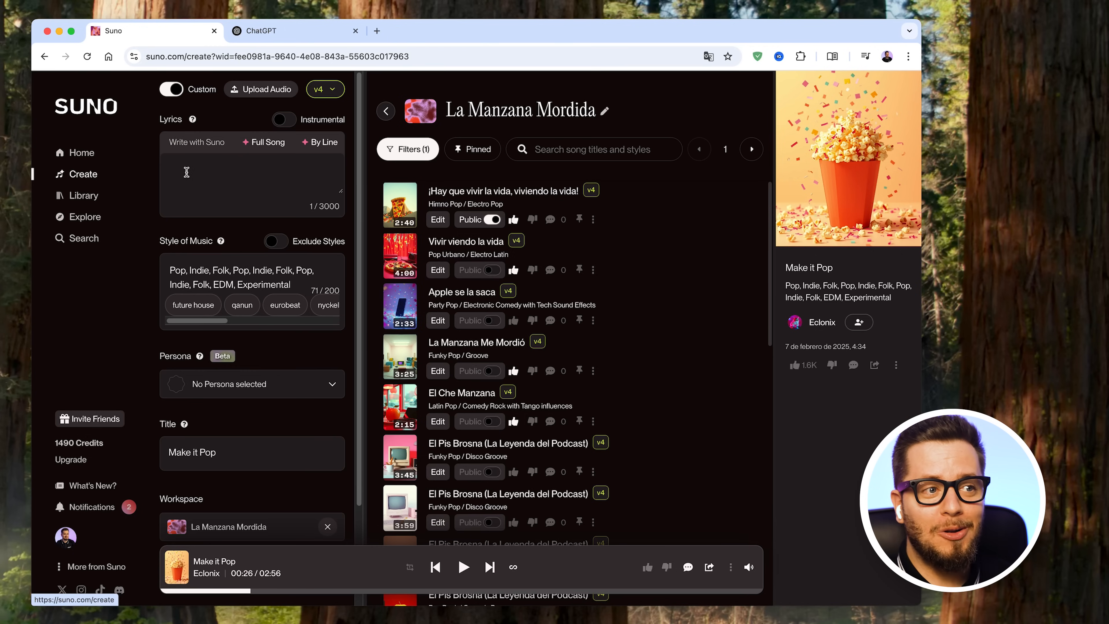
pyautogui.click(406, 207)
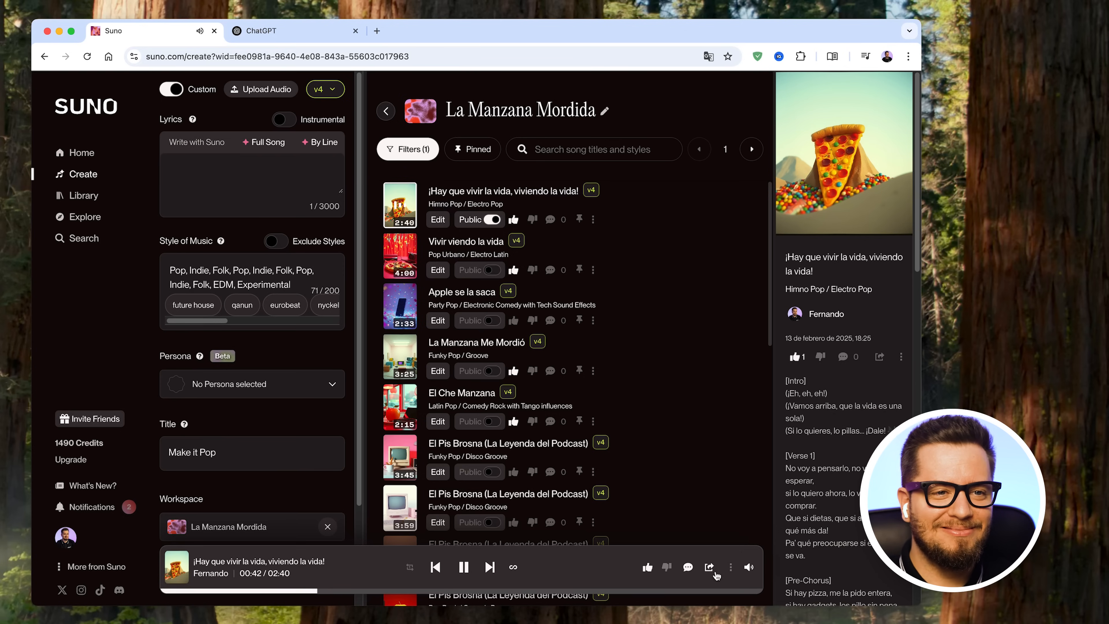
pyautogui.scroll(-3, 845, 563)
pyautogui.scroll(-1, 845, 564)
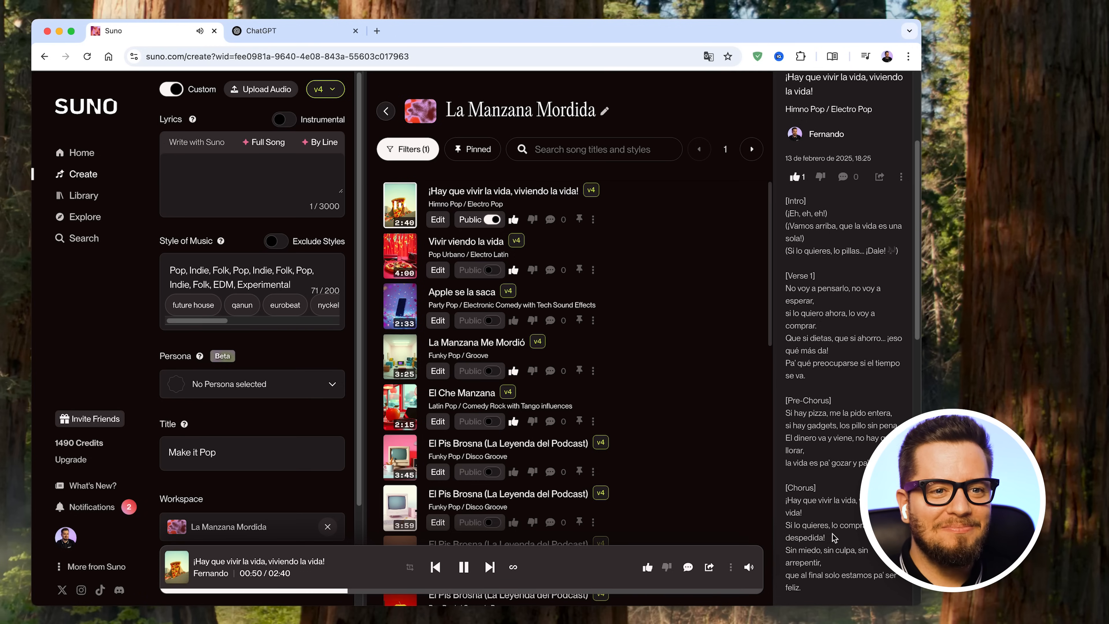
pyautogui.scroll(-1, 843, 559)
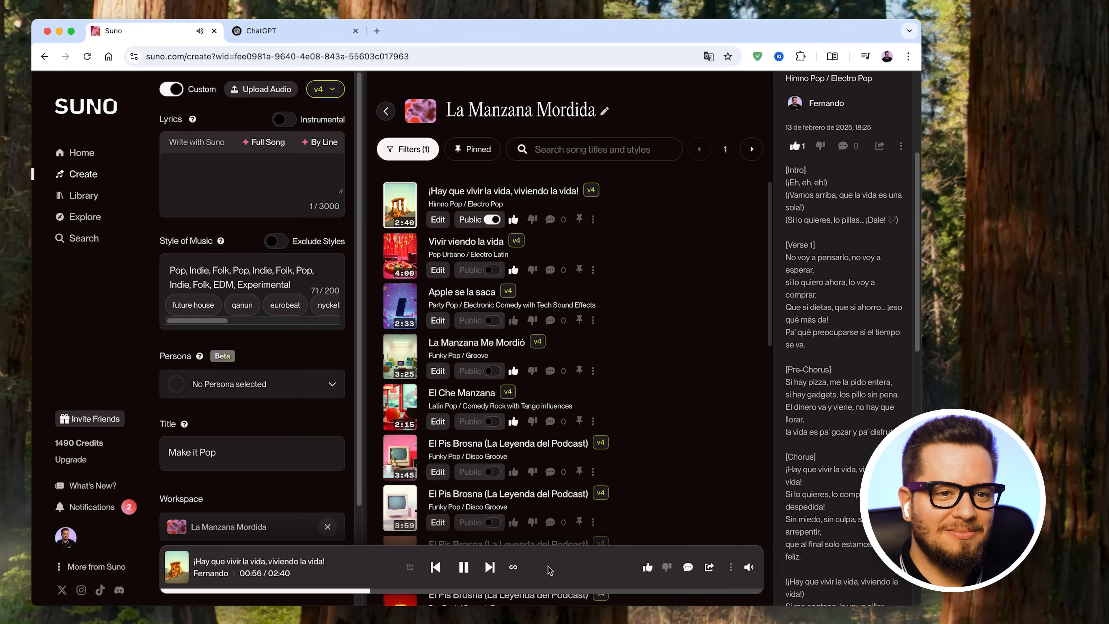
pyautogui.scroll(-5, 830, 567)
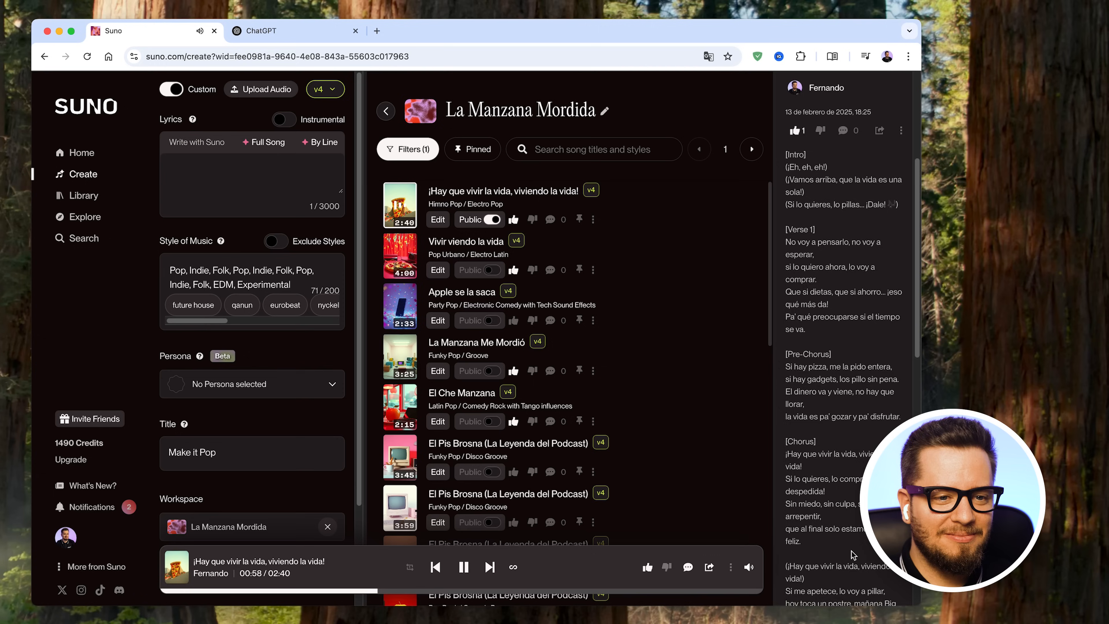
pyautogui.scroll(-3, 853, 554)
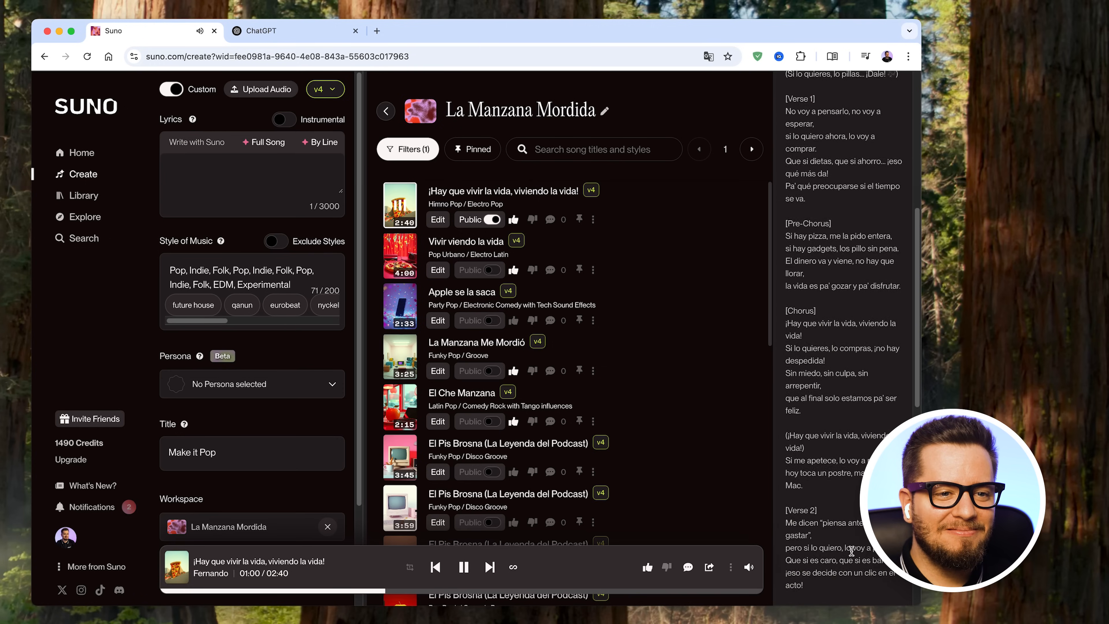
pyautogui.scroll(-2, 851, 554)
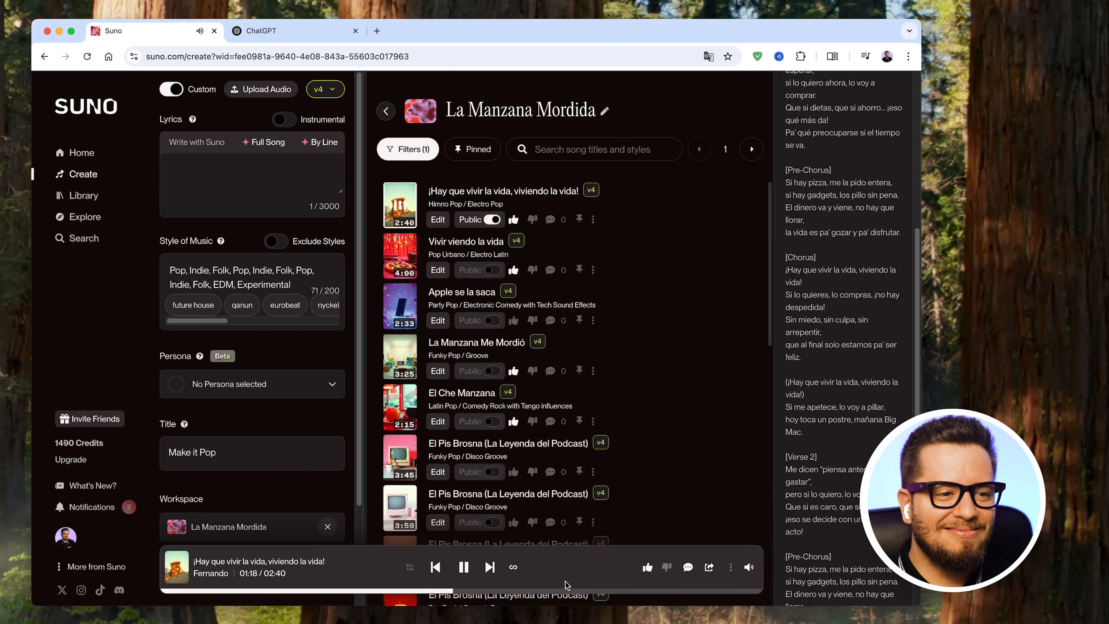
pyautogui.click(464, 568)
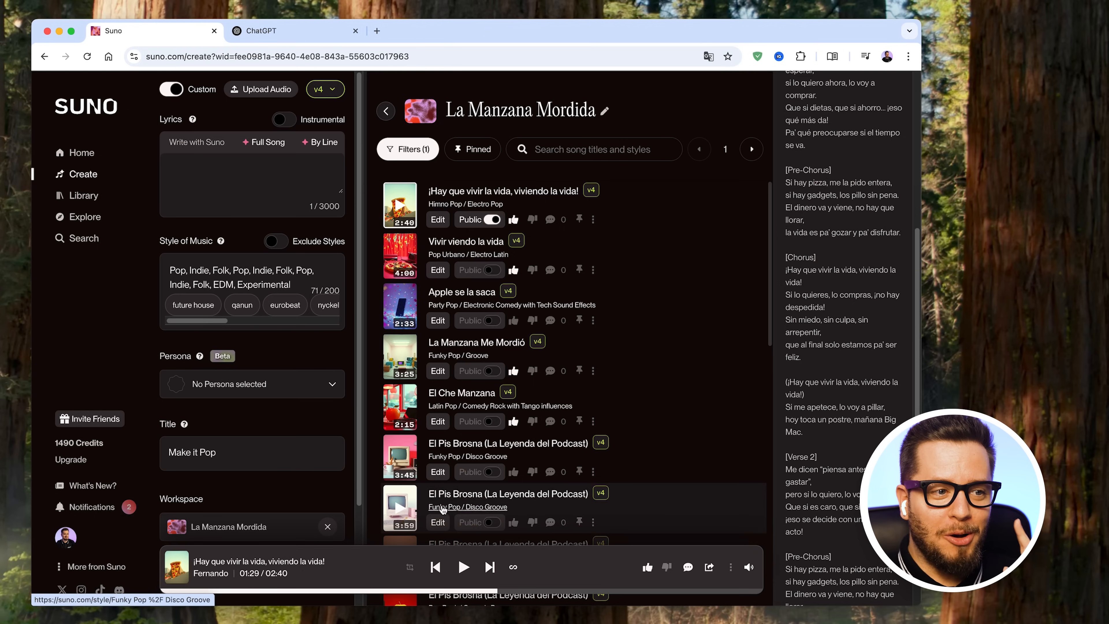
# - Listen to part of "El Che Manzana" in the La Manzana Mordida workspace while following its lyrics, and pause it
pyautogui.scroll(-1, 685, 410)
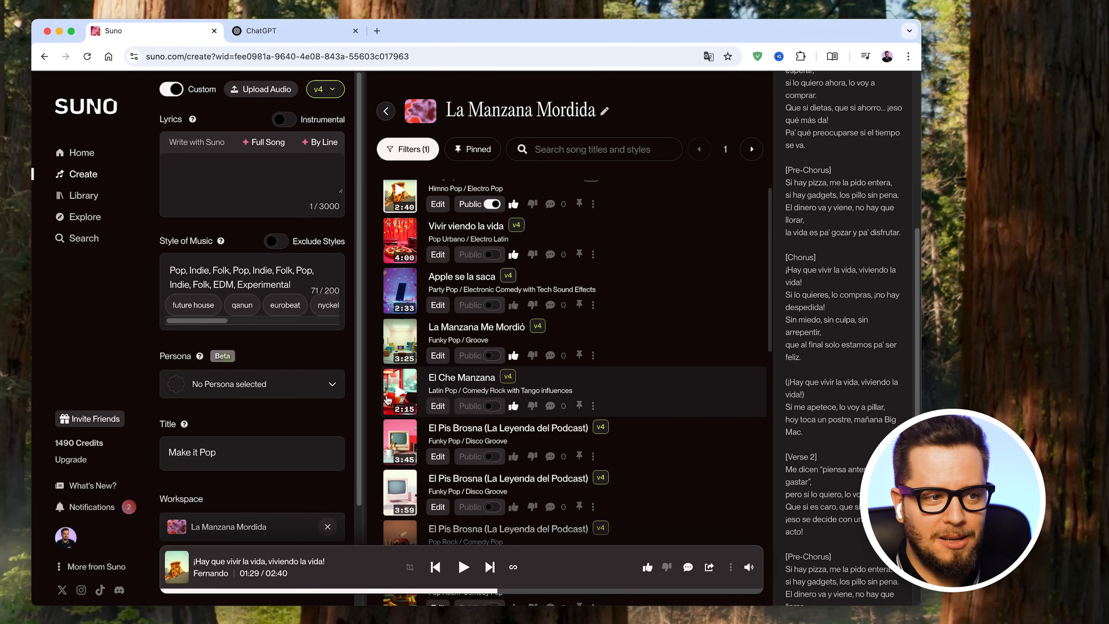
pyautogui.click(397, 395)
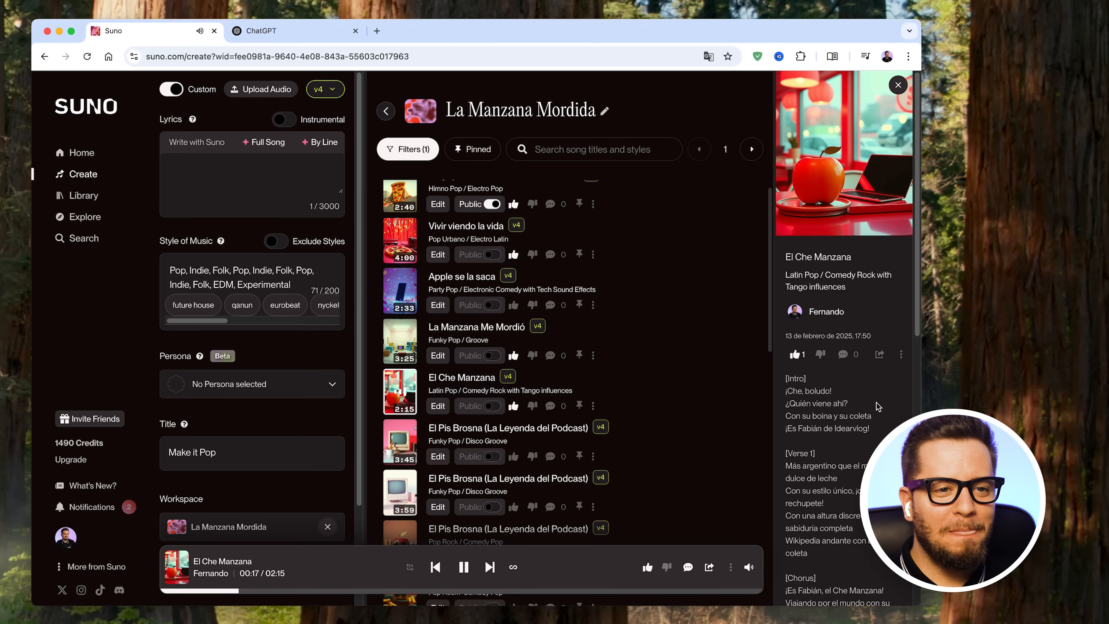
pyautogui.scroll(-1, 879, 406)
pyautogui.scroll(-5, 879, 406)
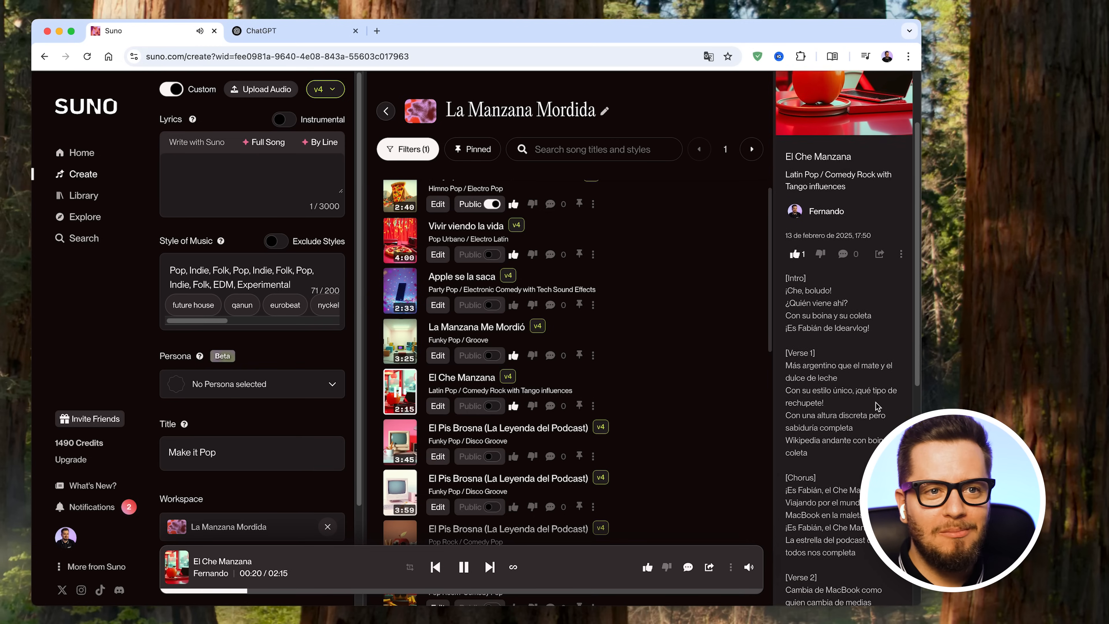
pyautogui.scroll(-3, 875, 403)
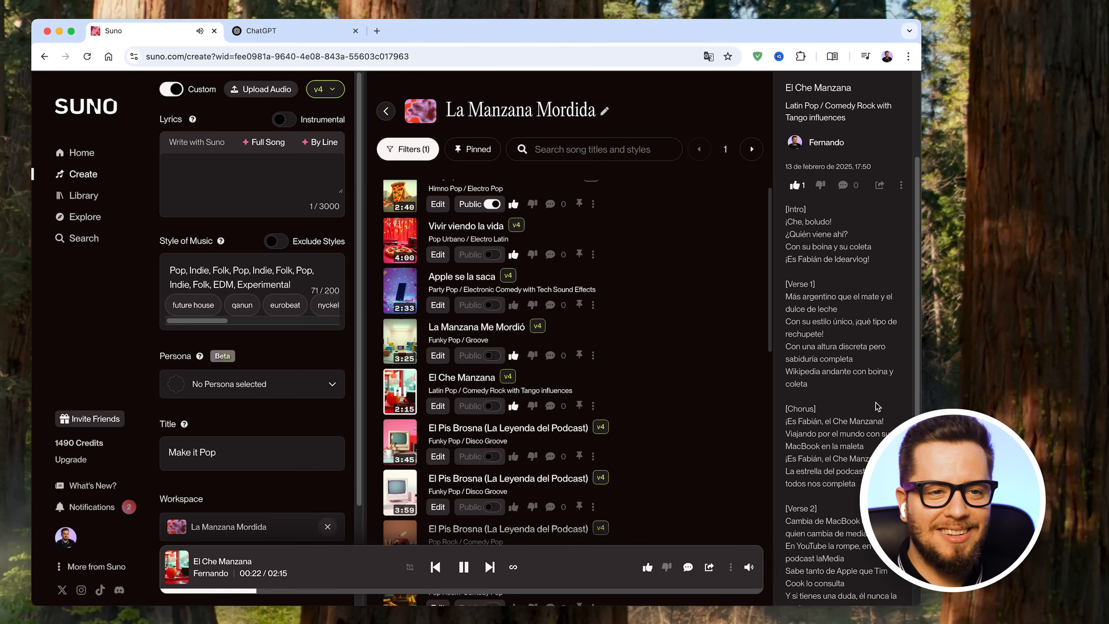
pyautogui.scroll(-4, 878, 406)
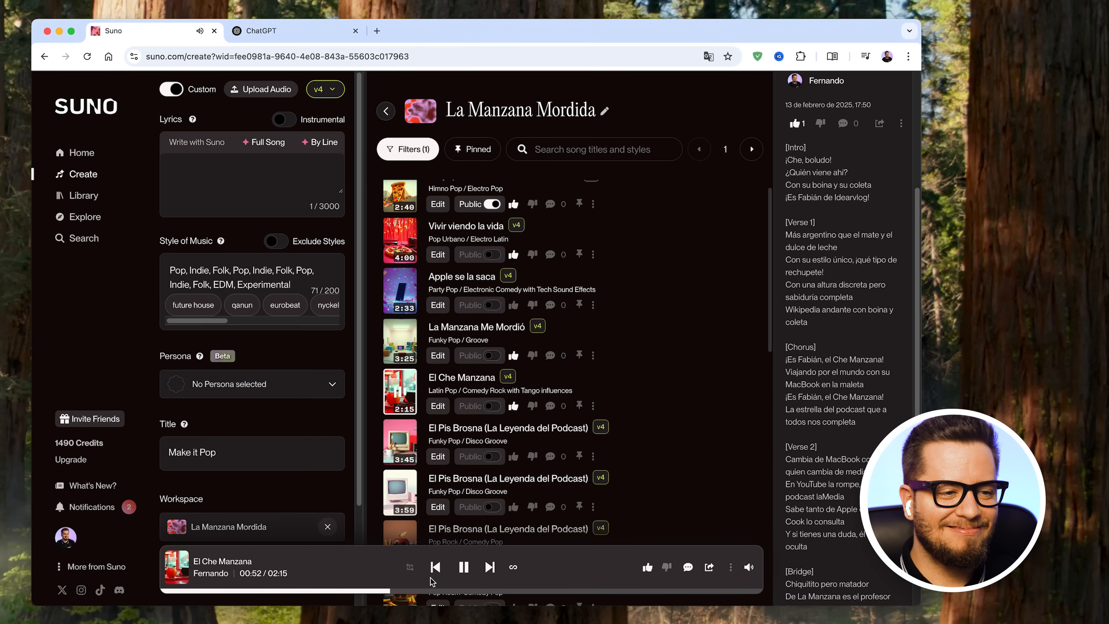
pyautogui.scroll(-5, 843, 336)
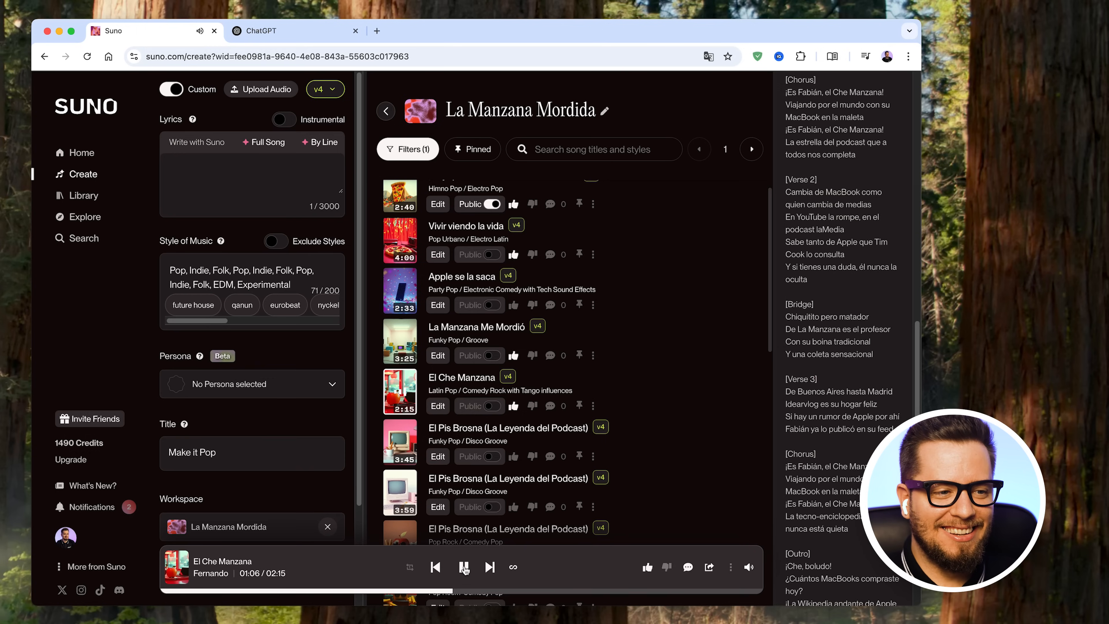
pyautogui.click(464, 566)
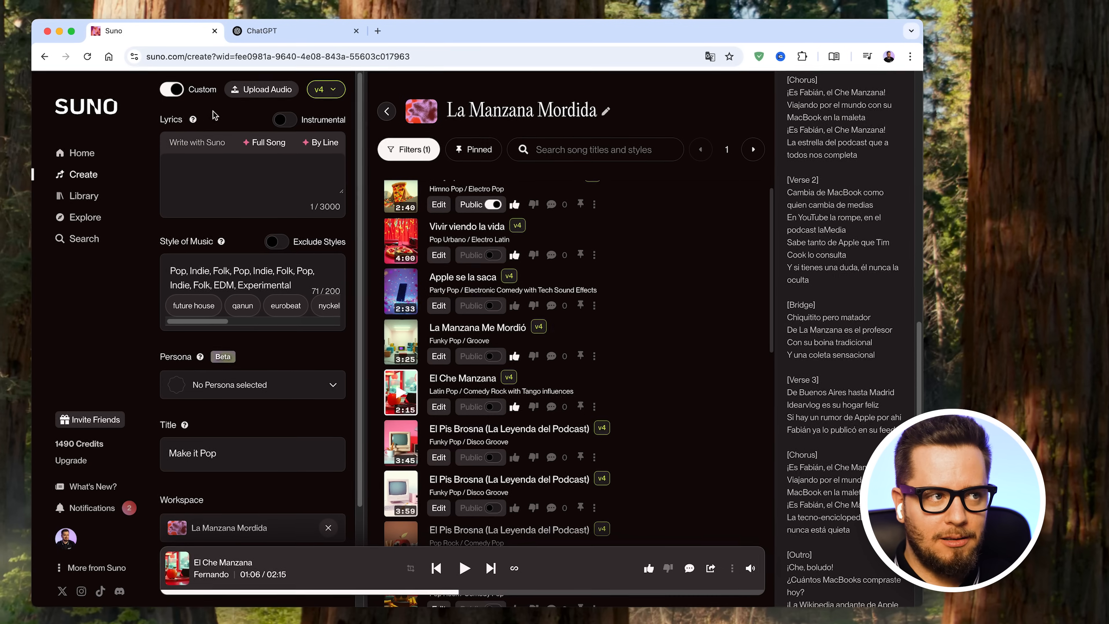
# - Turn off Custom mode and enter "samba que hable sobre Apple" as the song description
pyautogui.click(171, 90)
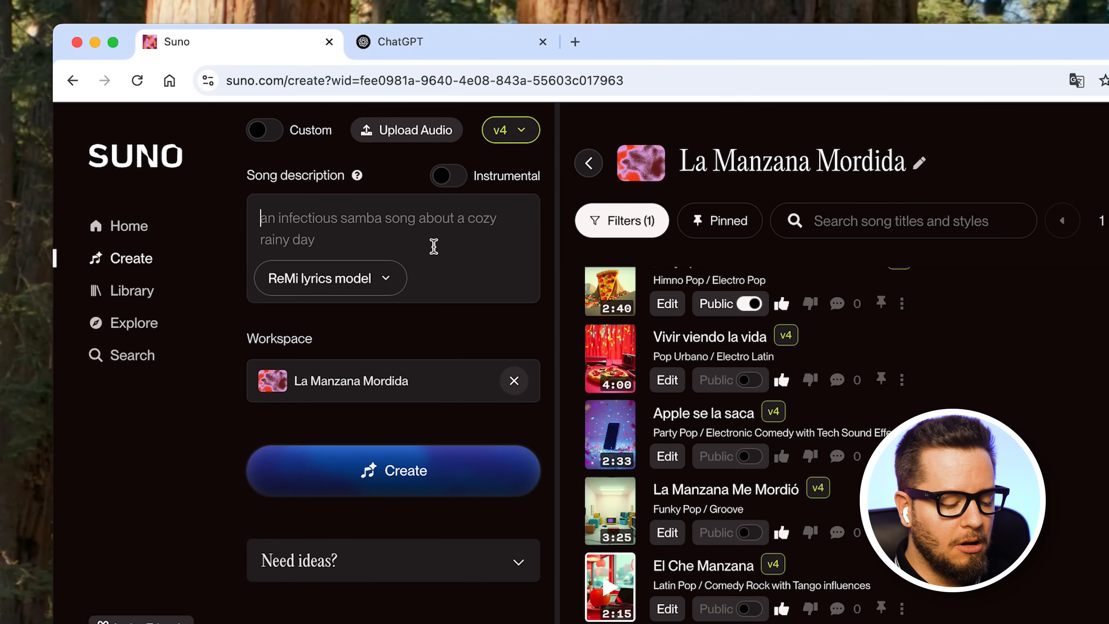
pyautogui.write('samba ')
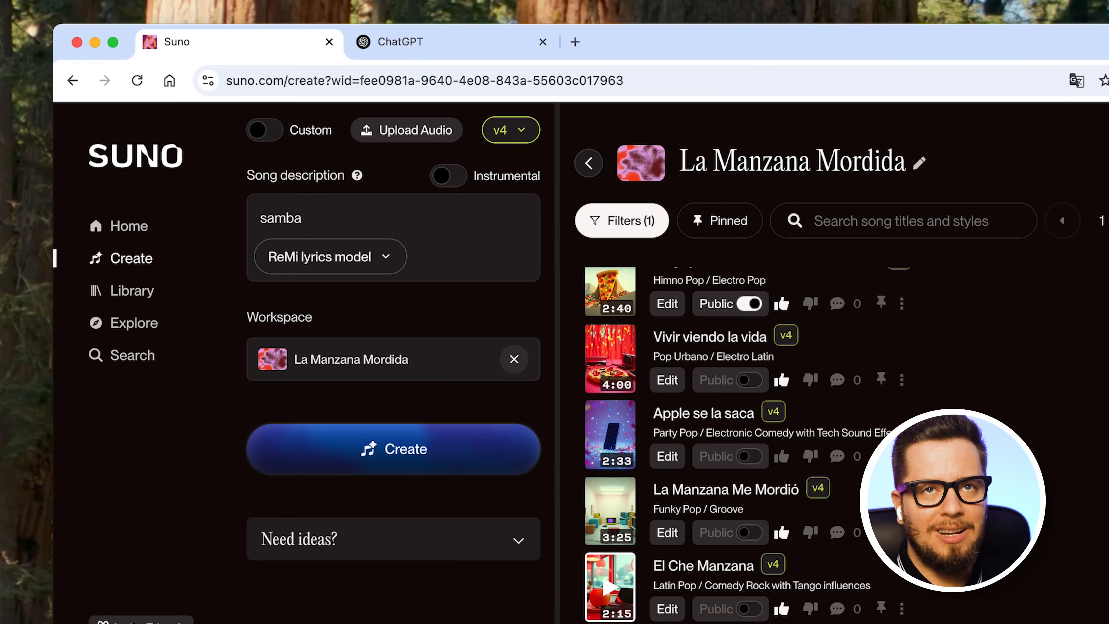
pyautogui.write('que h able')
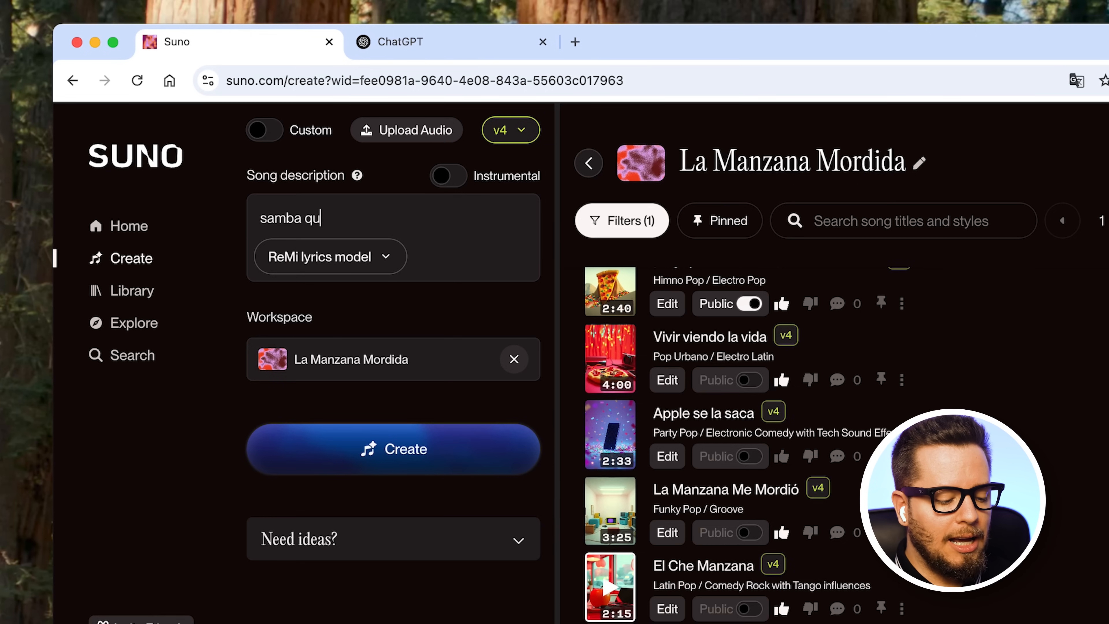
pyautogui.press('BackSpace')
pyautogui.press('BackSpace')
pyautogui.press('BackSpace')
pyautogui.press('BackSpace')
pyautogui.press('BackSpace')
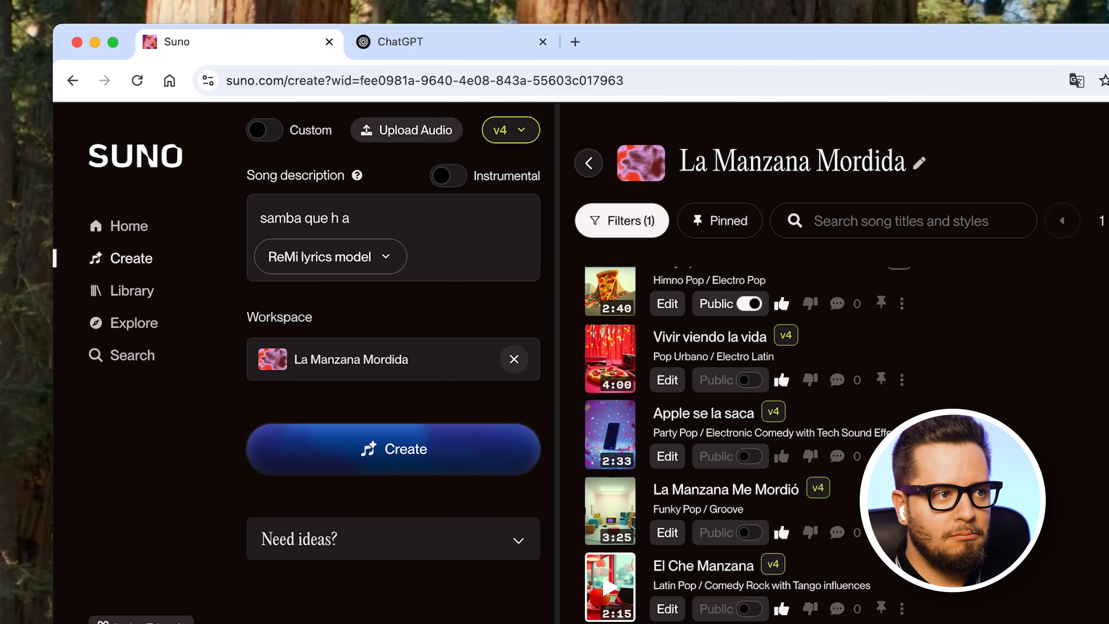
pyautogui.write('able sobre Apple')
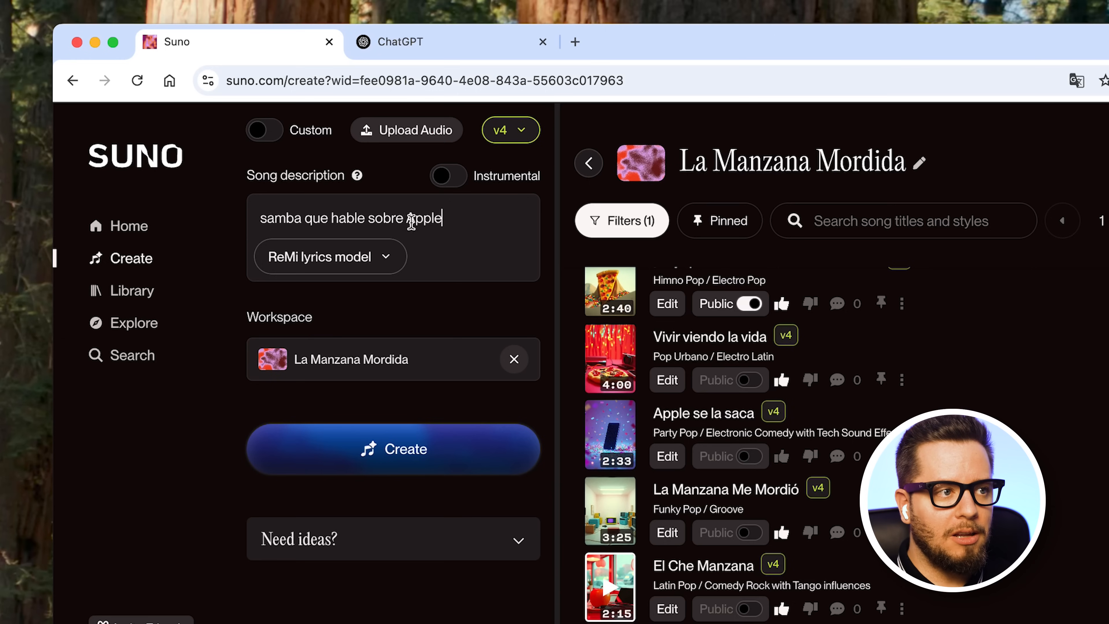
# - Review the model version choices and the lyrics model choices, keeping v4 and ReMi for the song
pyautogui.click(522, 133)
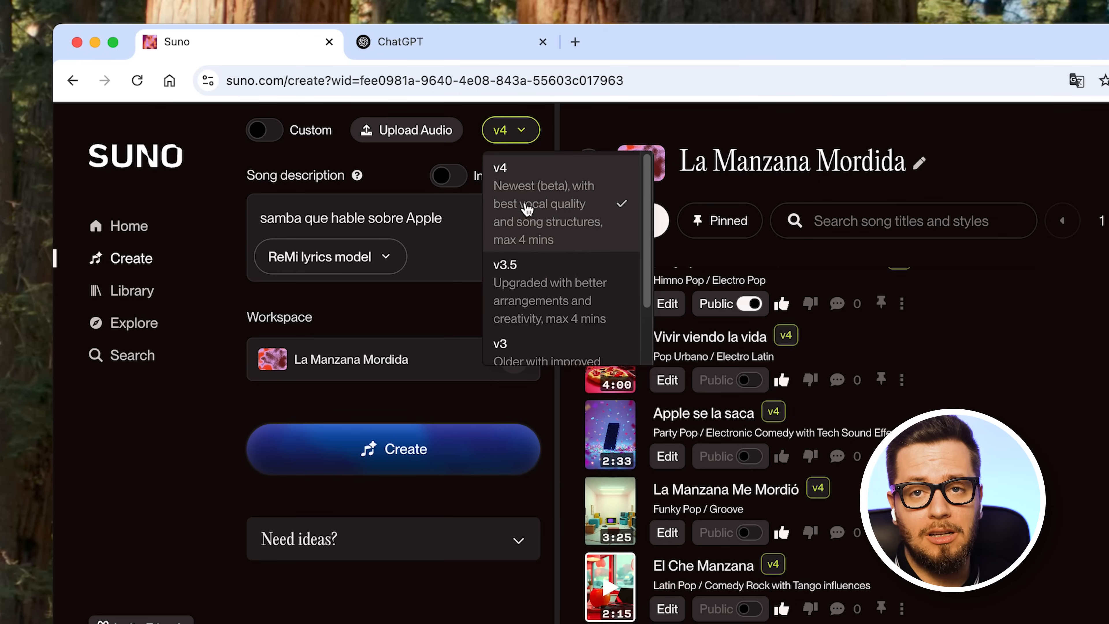
pyautogui.click(527, 130)
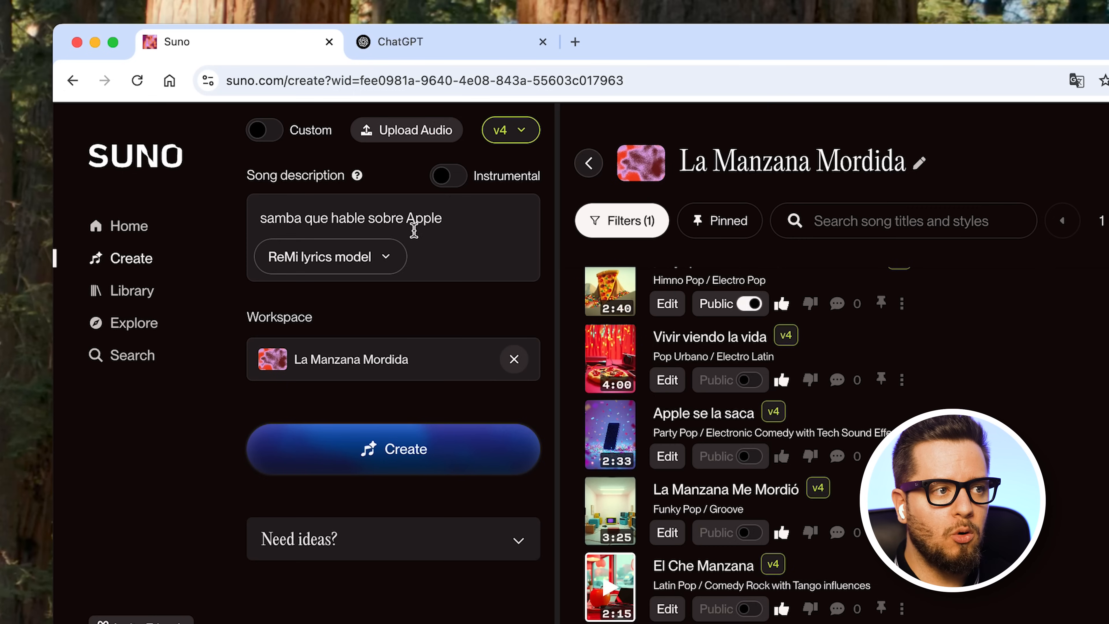
pyautogui.click(381, 256)
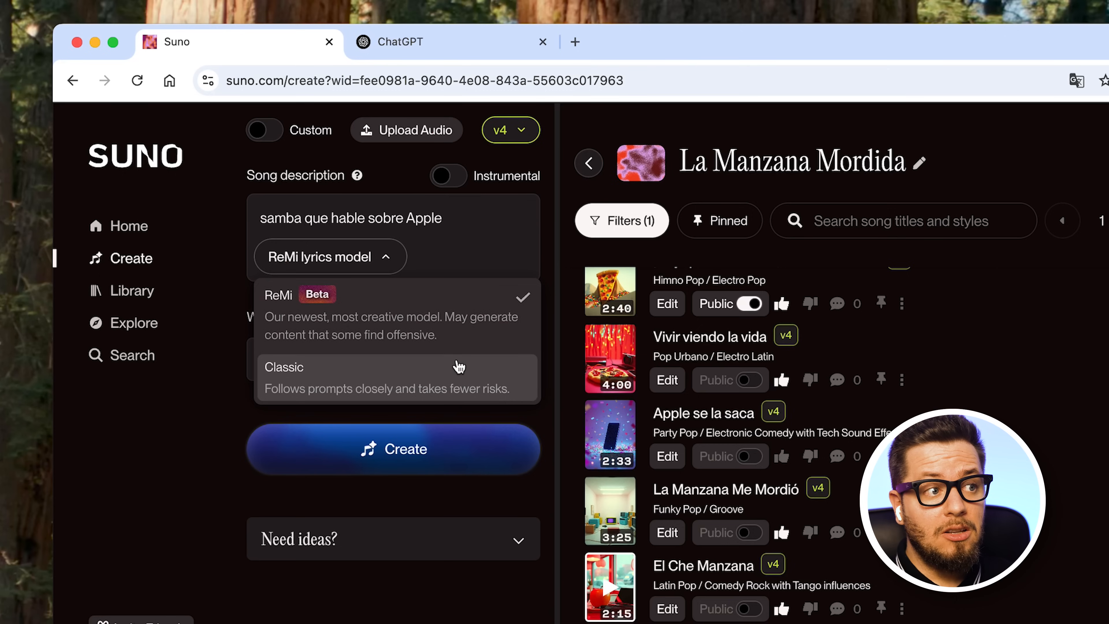
pyautogui.click(358, 331)
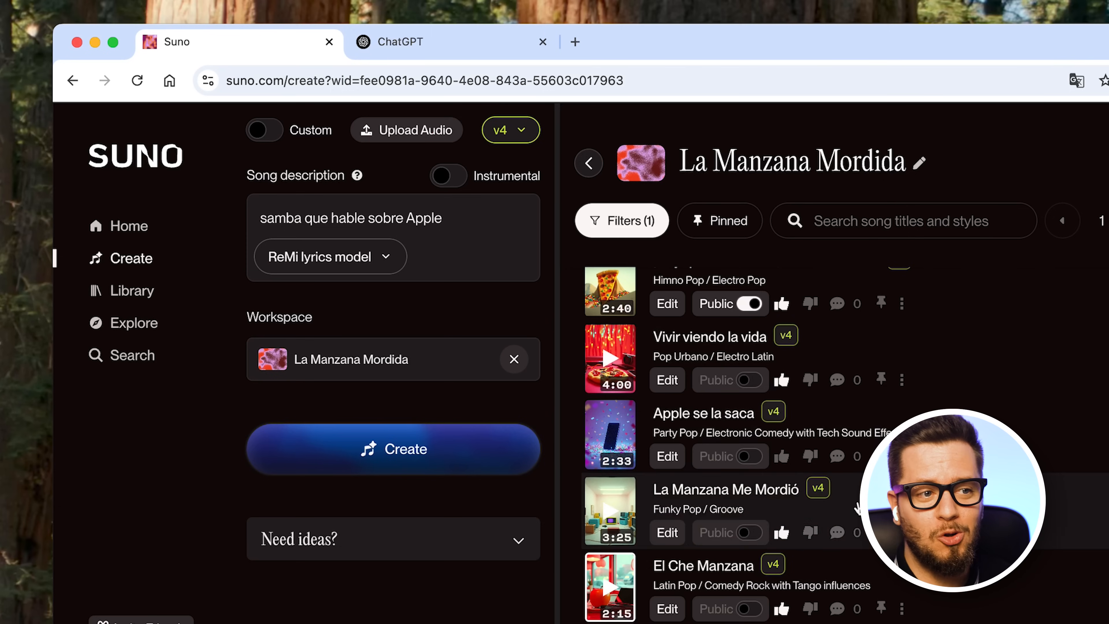
# - Generate the samba about Apple from the current description in the La Manzana Mordida workspace
pyautogui.scroll(-10, 782, 520)
pyautogui.scroll(-5, 859, 506)
pyautogui.scroll(15, 829, 498)
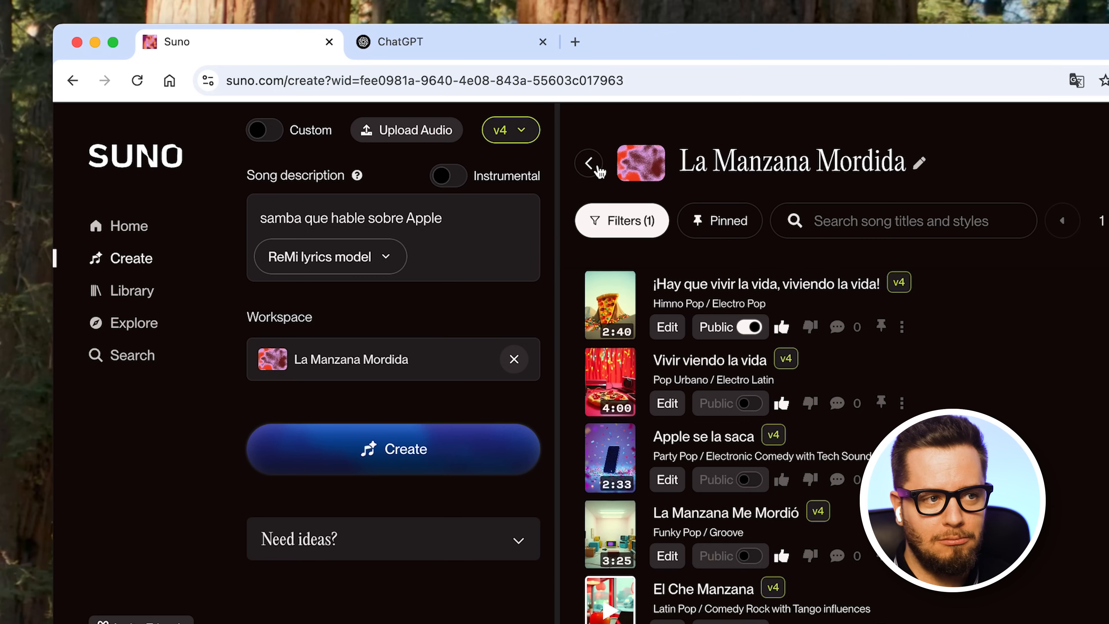
pyautogui.click(421, 462)
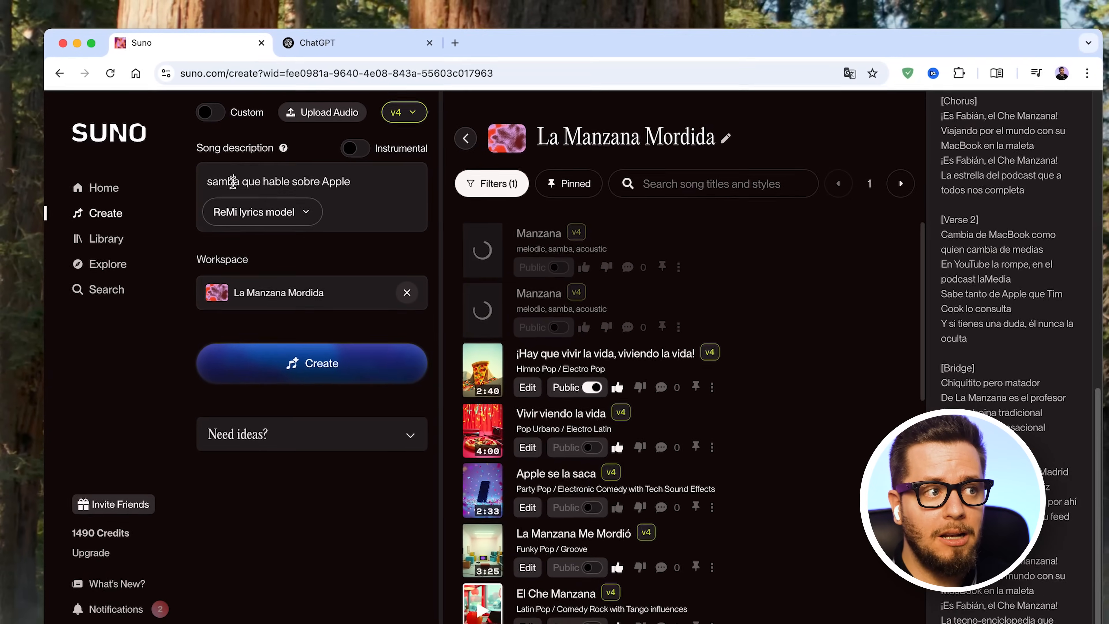
# - Change the song description to "Himno pop que hable sobre Apple" and generate that song too
pyautogui.doubleClick(250, 194)
pyautogui.write('Himno')
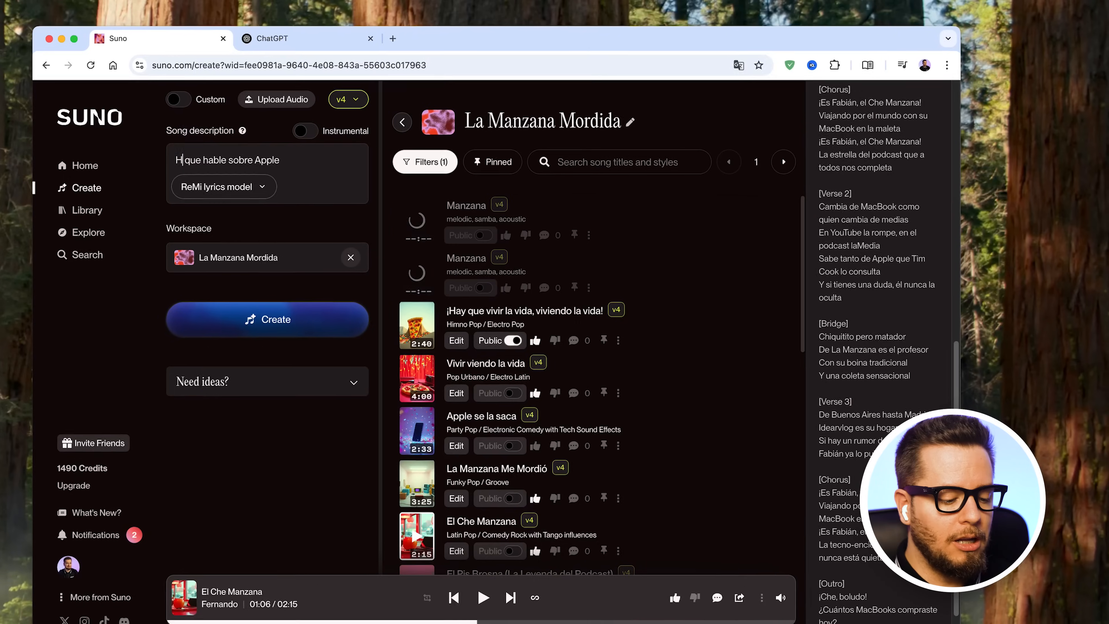
pyautogui.write('op')
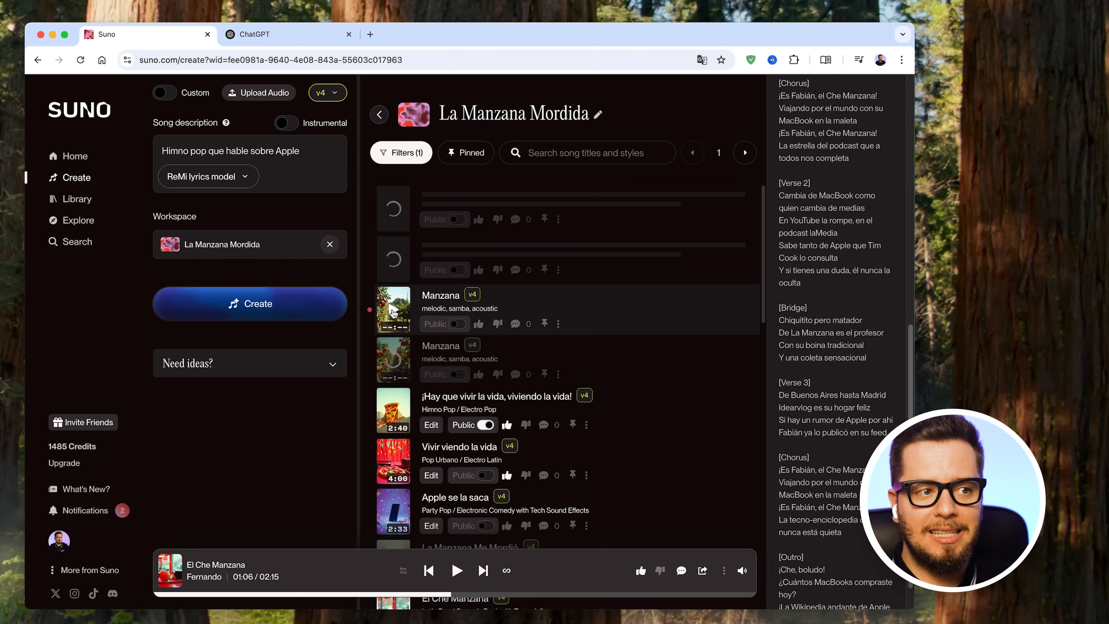
# - Listen to part of both generated samba versions of "Manzana" and pause playback
pyautogui.click(392, 313)
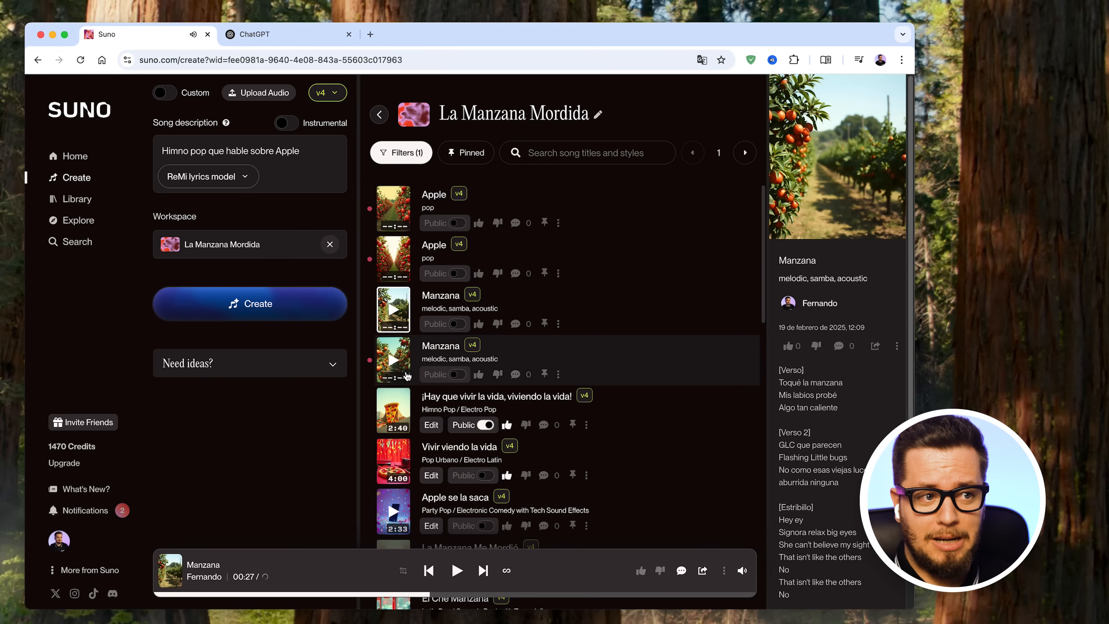
pyautogui.click(393, 360)
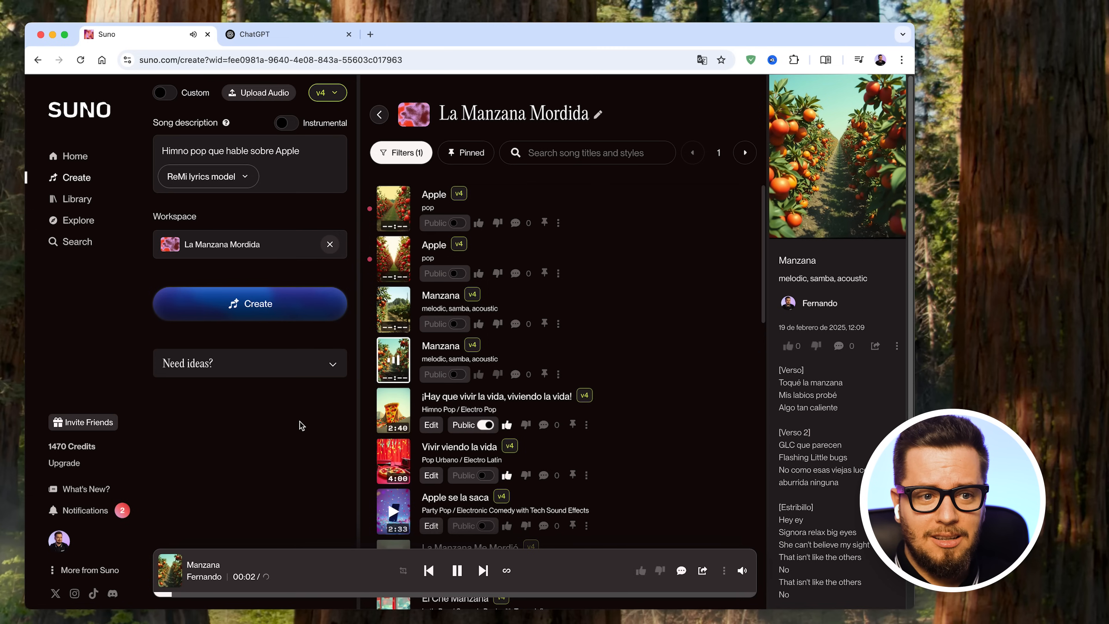
pyautogui.click(464, 572)
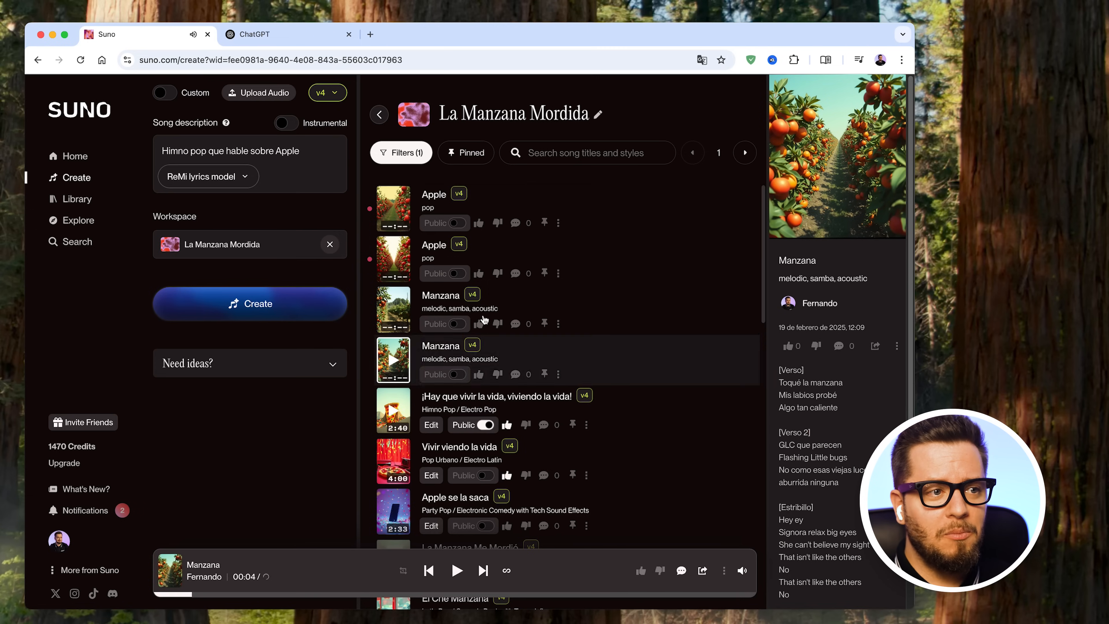
# - Listen to part of both generated pop versions of "Apple" and pause playback
pyautogui.click(395, 265)
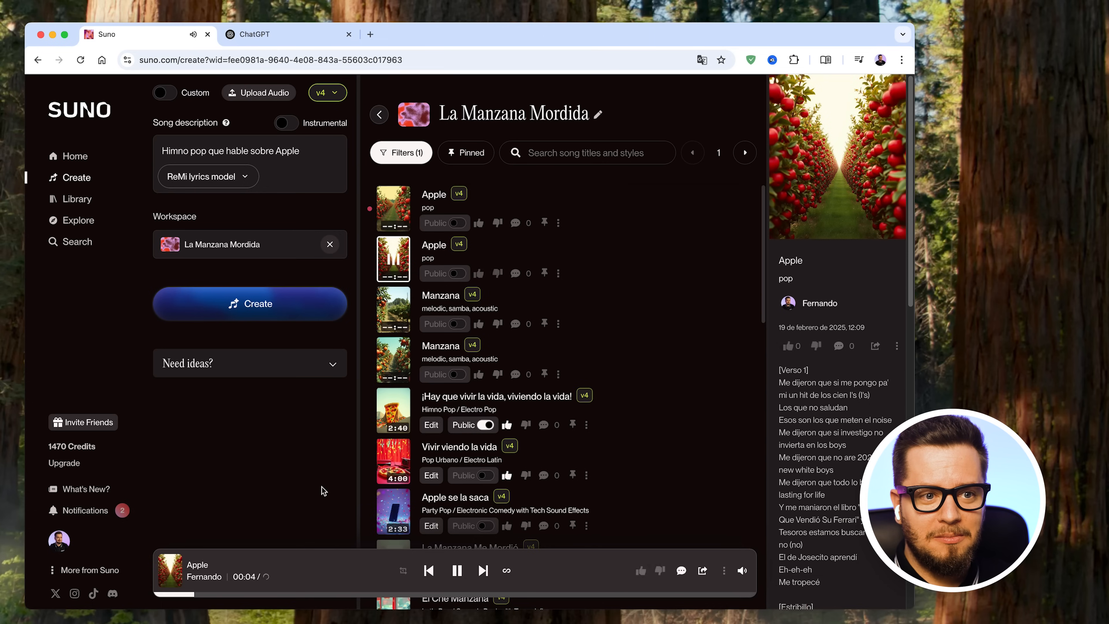
pyautogui.click(456, 570)
pyautogui.click(393, 209)
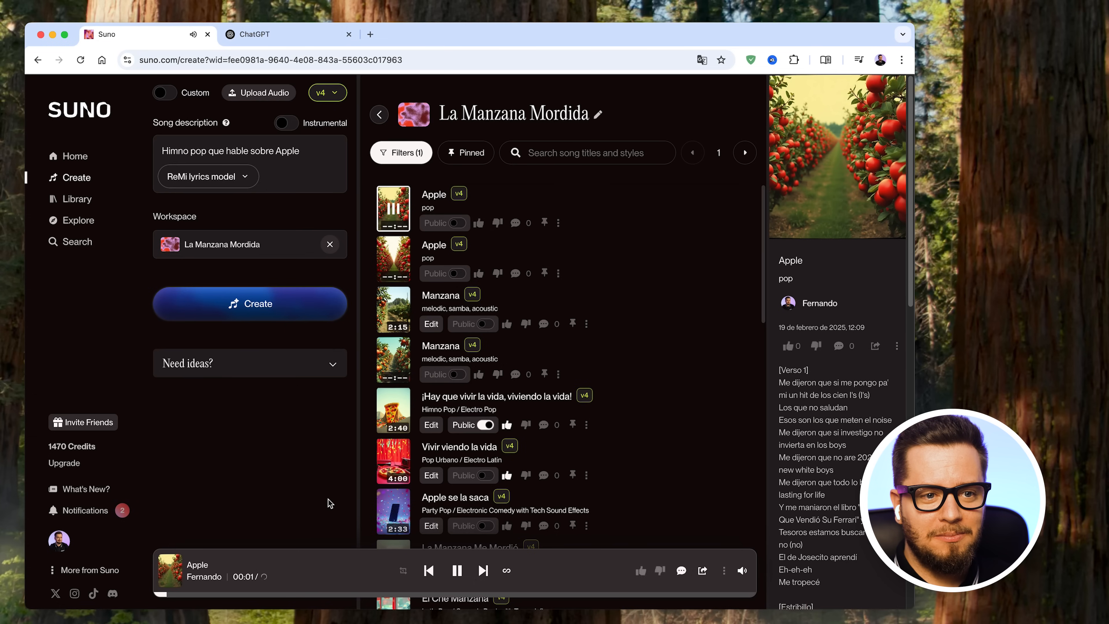
pyautogui.click(457, 571)
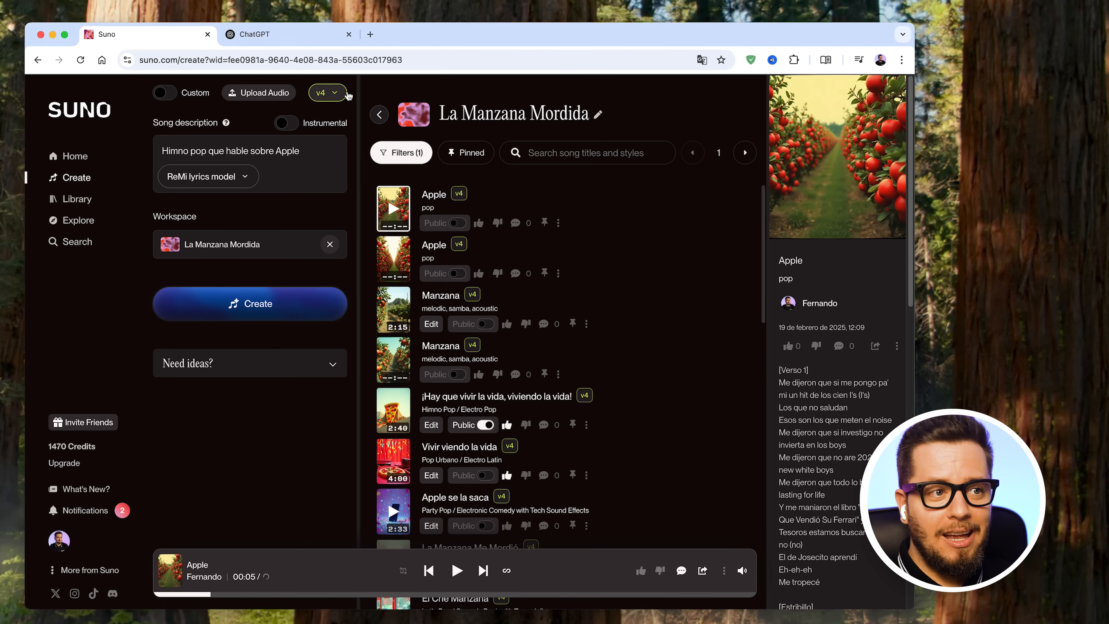
# - Move both newly generated "Apple" pop songs to the trash
pyautogui.click(559, 223)
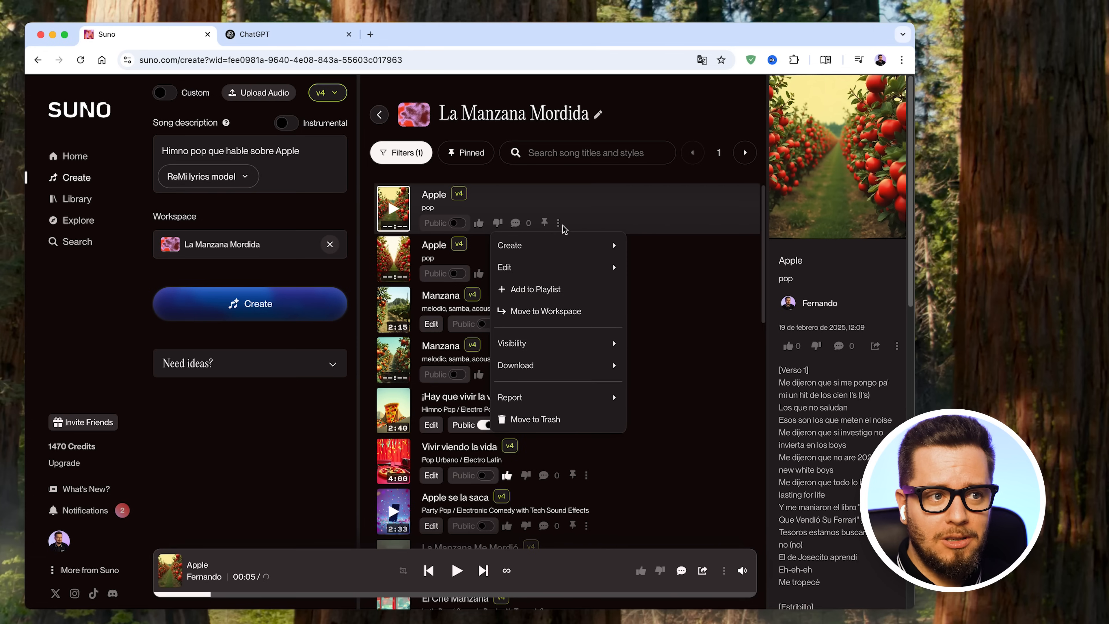
pyautogui.click(579, 420)
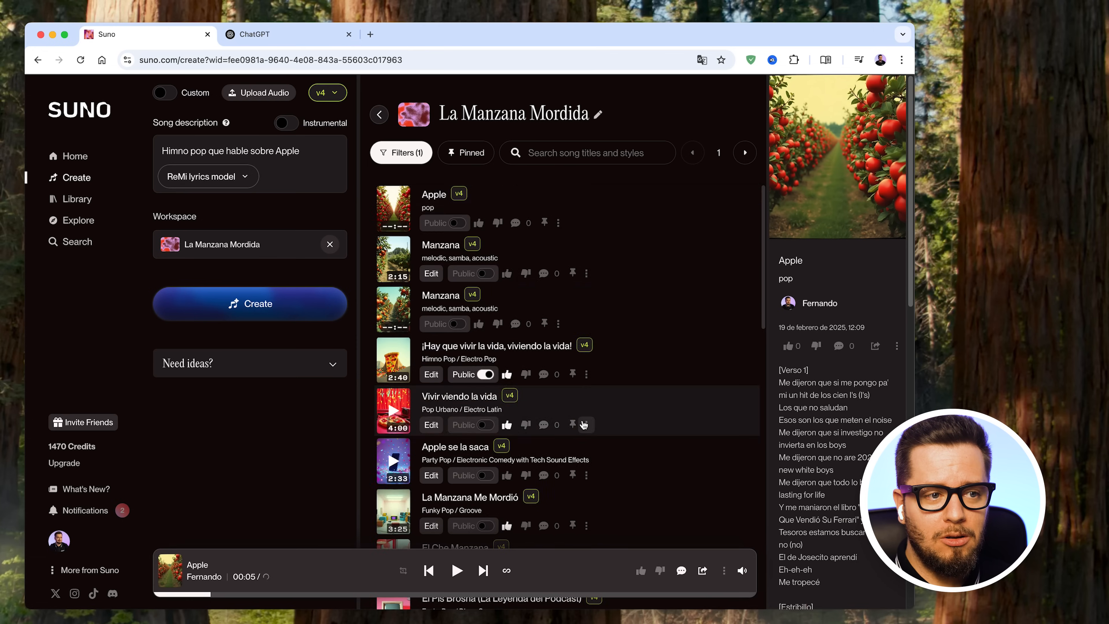
pyautogui.click(559, 223)
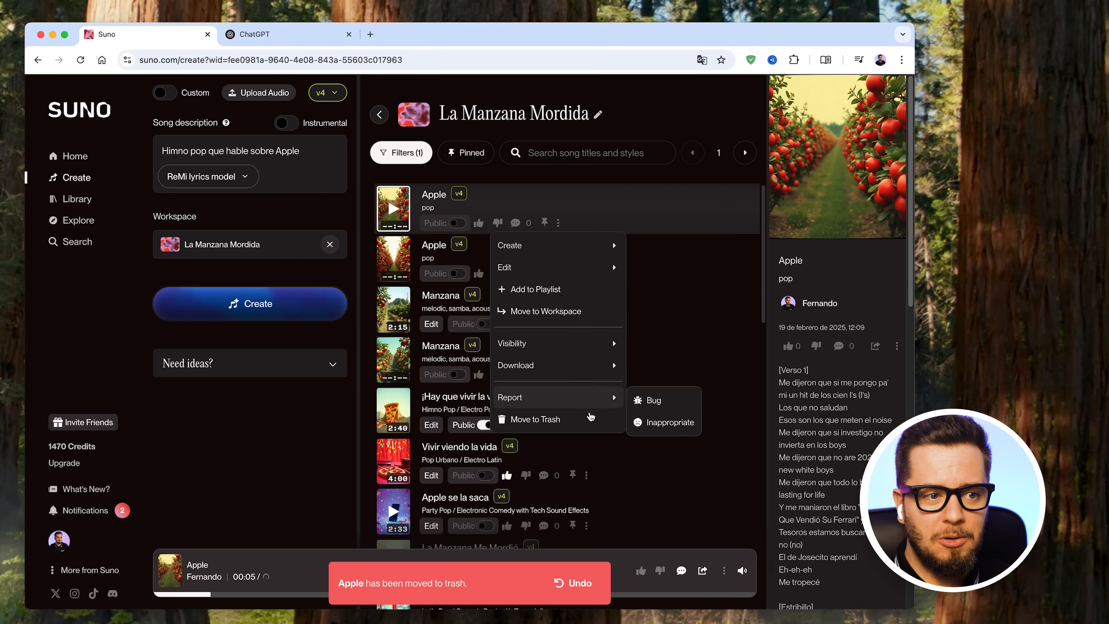
pyautogui.click(589, 420)
pyautogui.click(560, 223)
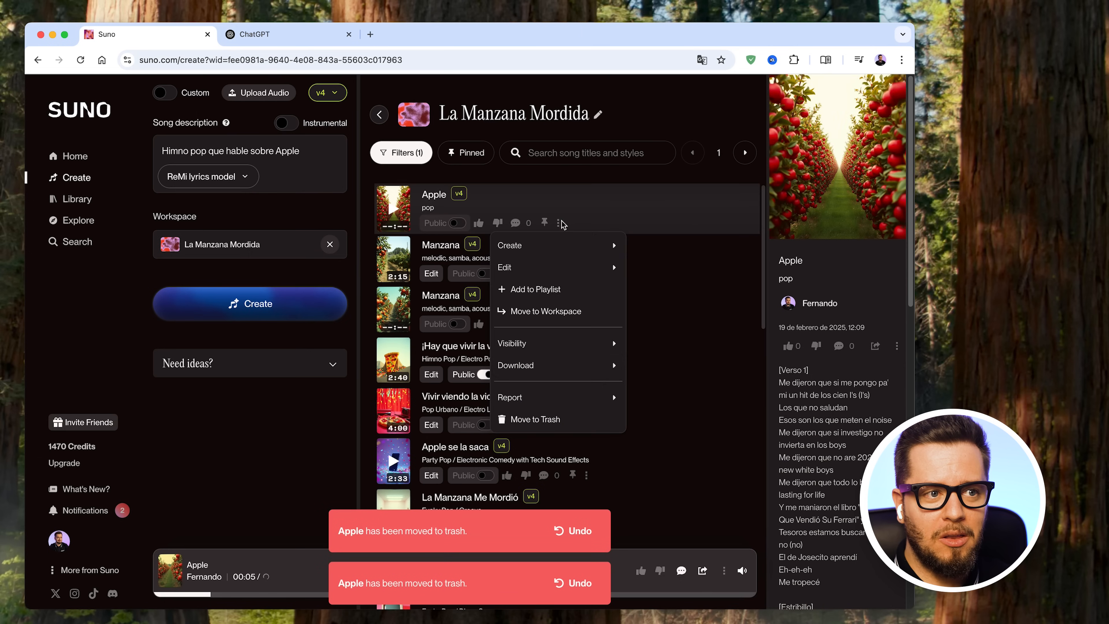
pyautogui.click(599, 419)
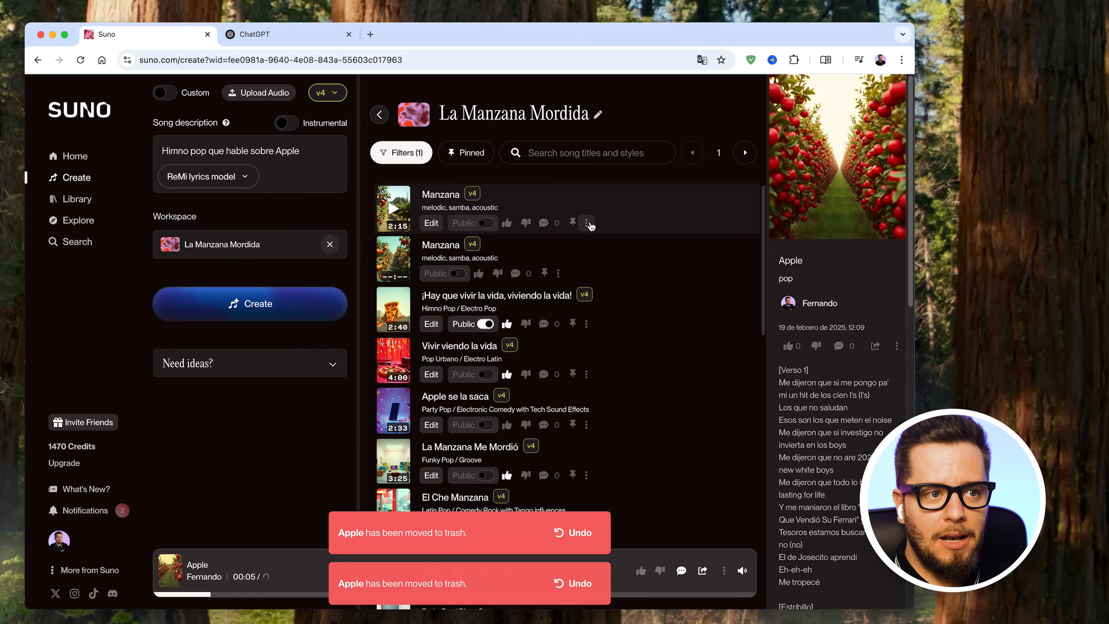
# - Move both newly generated "Manzana" samba songs to the trash
pyautogui.click(586, 223)
pyautogui.click(583, 441)
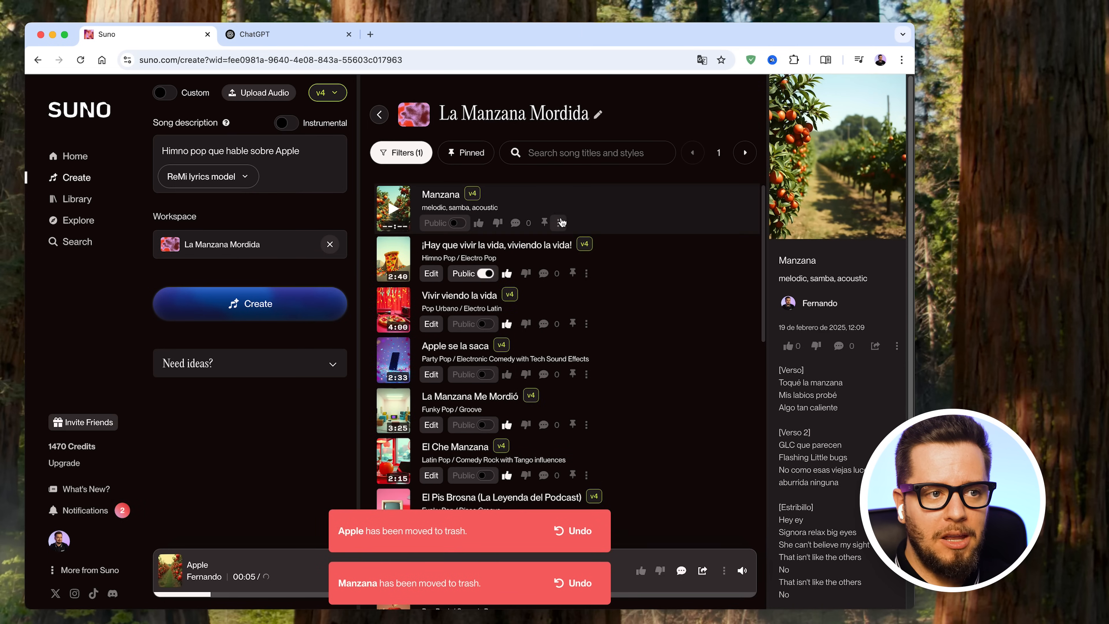
pyautogui.click(558, 223)
pyautogui.click(606, 418)
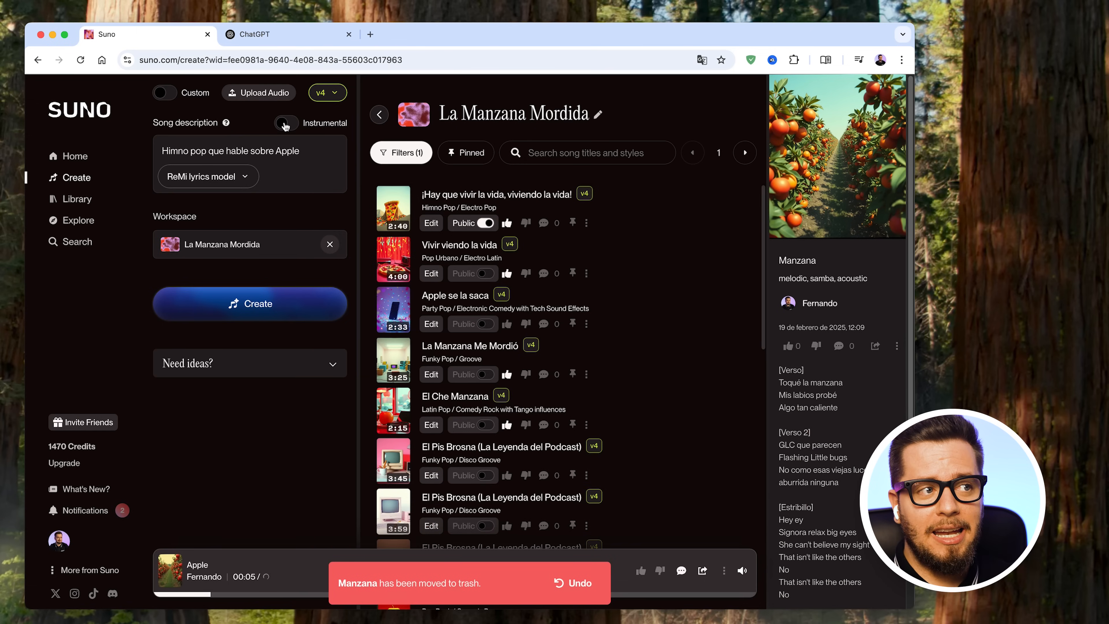
# - Turn on Custom mode and read the help text for Style of Music
pyautogui.click(164, 92)
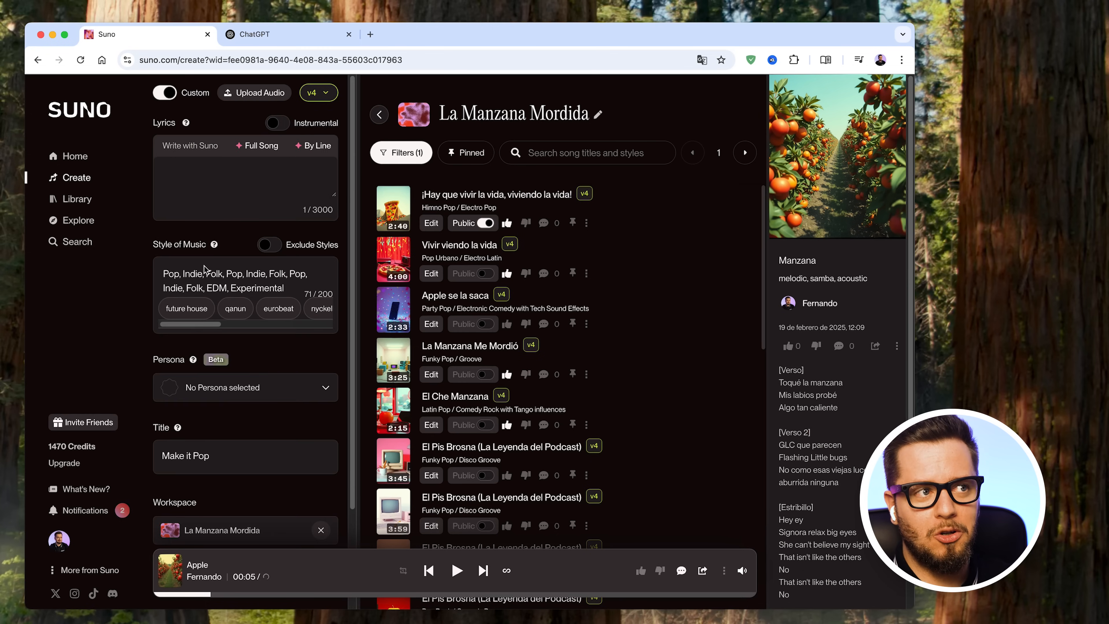
pyautogui.moveTo(214, 246)
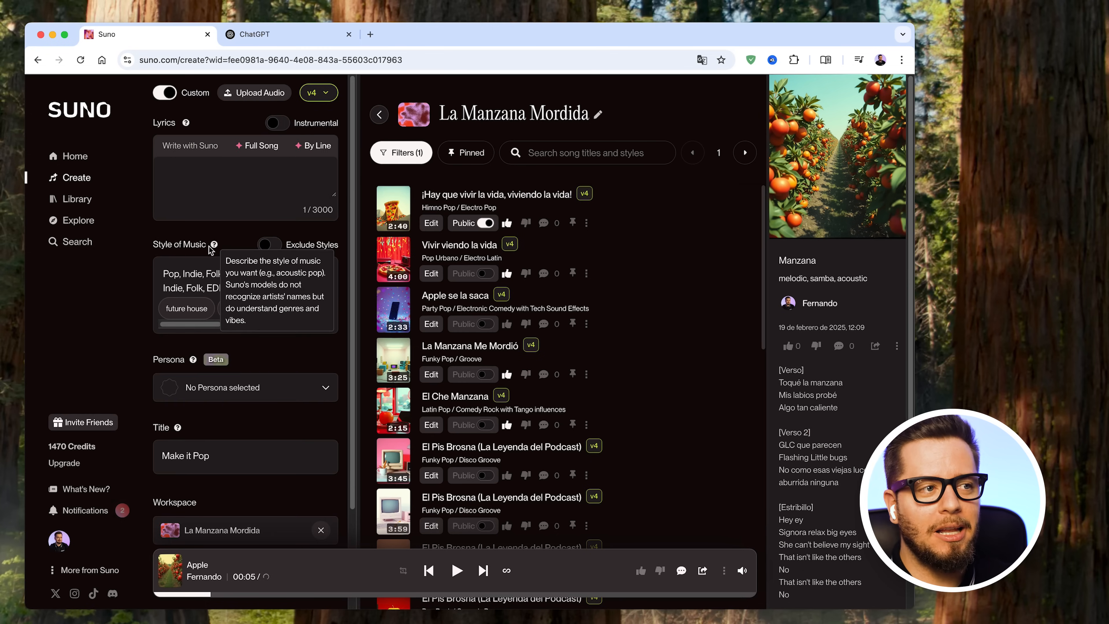
# - Switch to ChatGPT and request pop lyrics on Apple's history, mentioning Steve Jobs, the Tim Cook era and popular products, with verses and chorus labelled
pyautogui.click(262, 35)
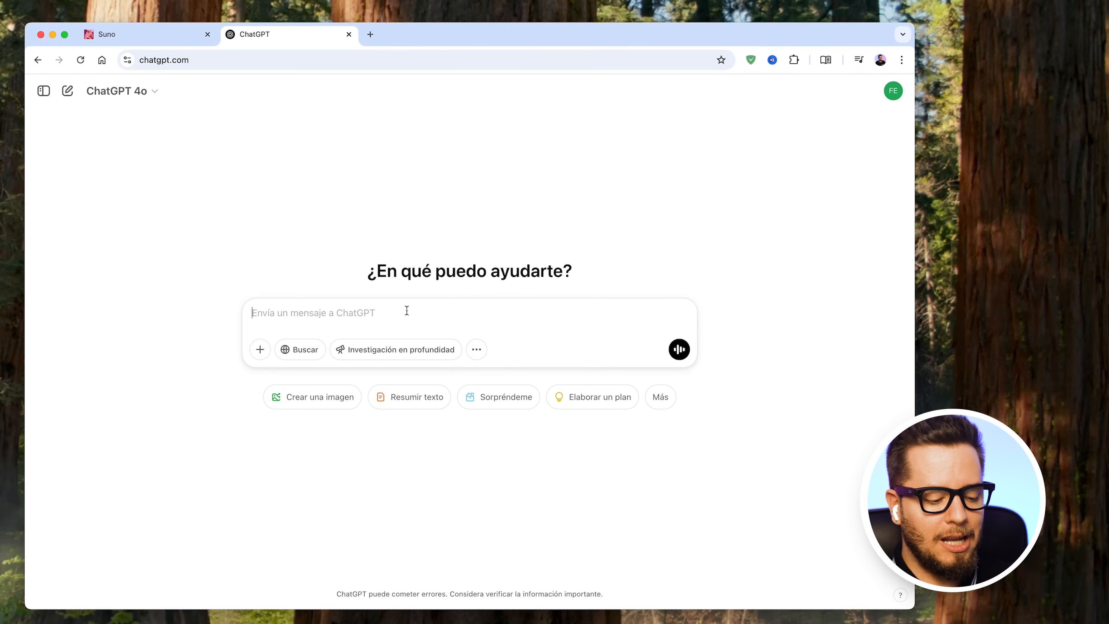
pyautogui.press('F5')
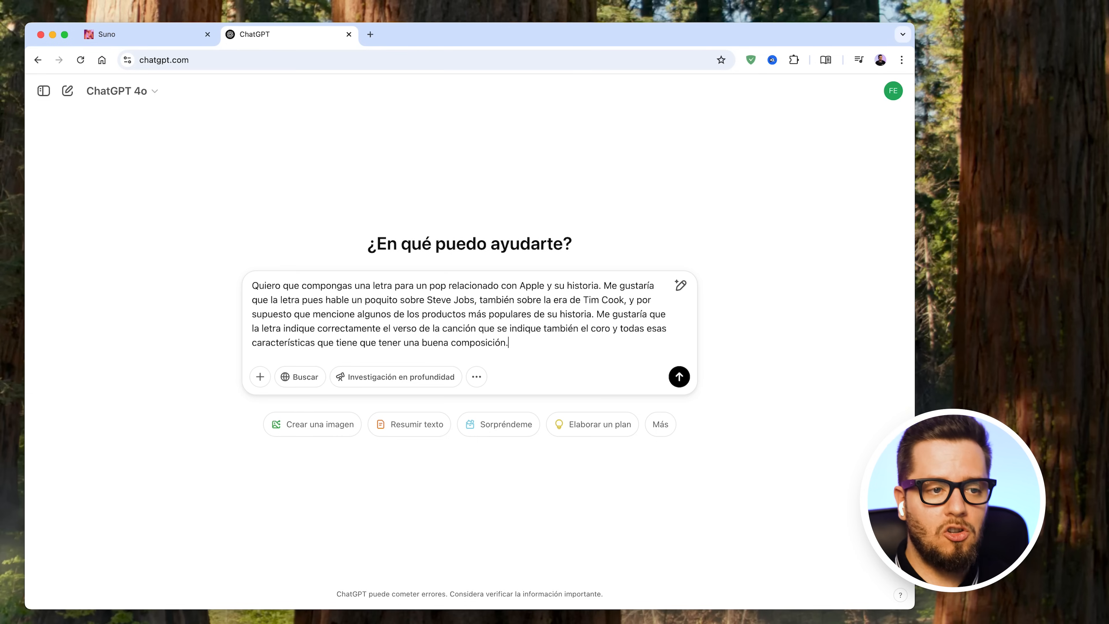
pyautogui.click(678, 377)
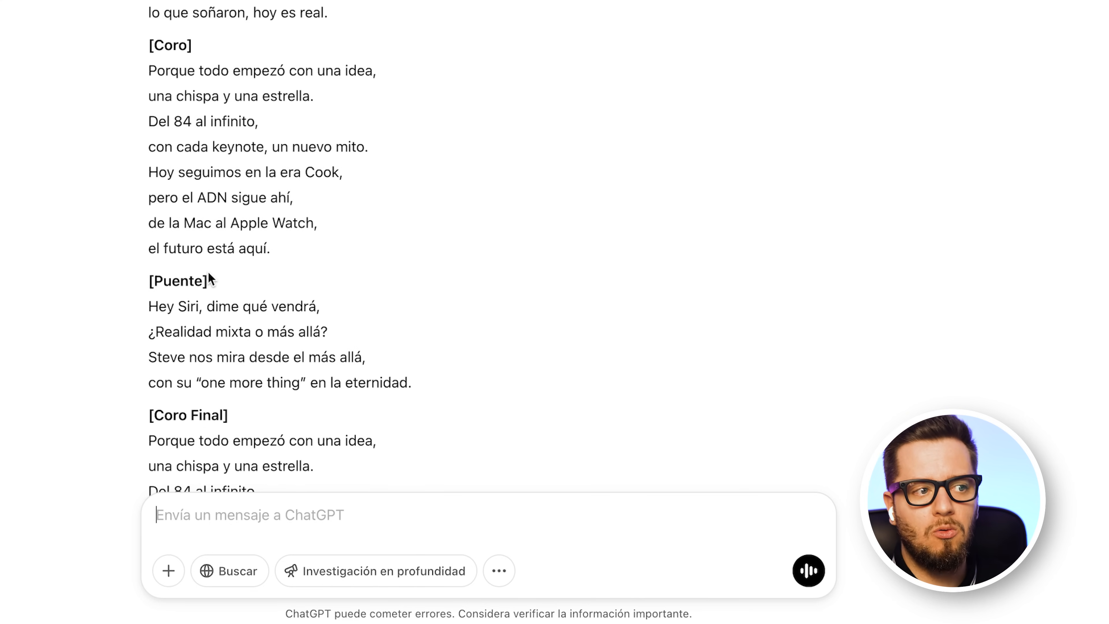
# - Copy the finished lyrics from ChatGPT into Suno's Lyrics field and look over the pasted text
pyautogui.scroll(-7, 208, 275)
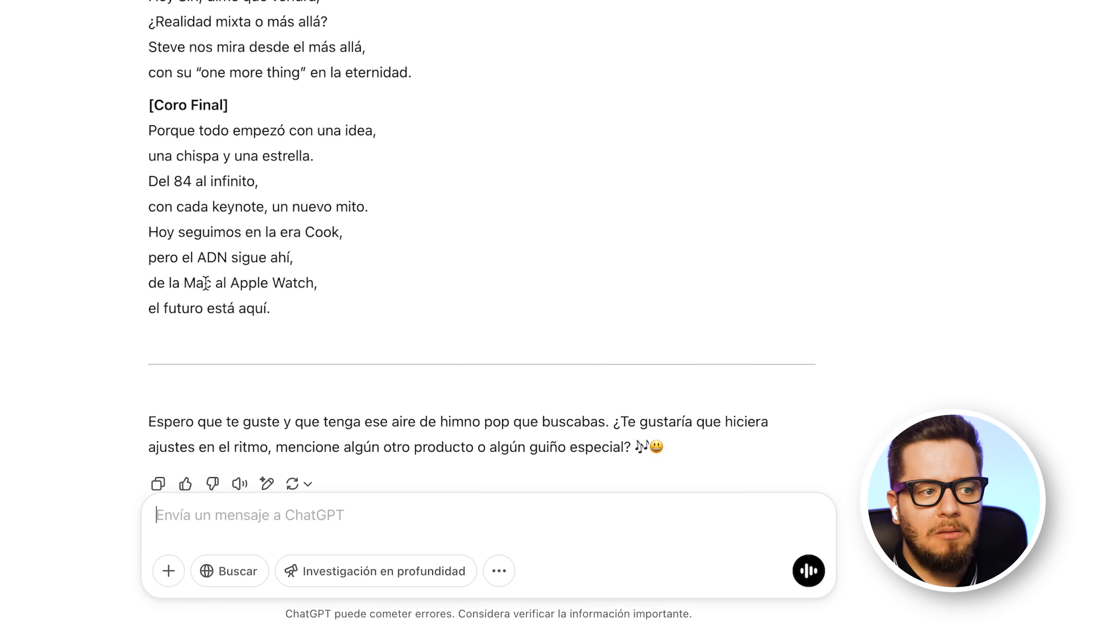
pyautogui.moveTo(326, 302); pyautogui.dragTo(148, 199)
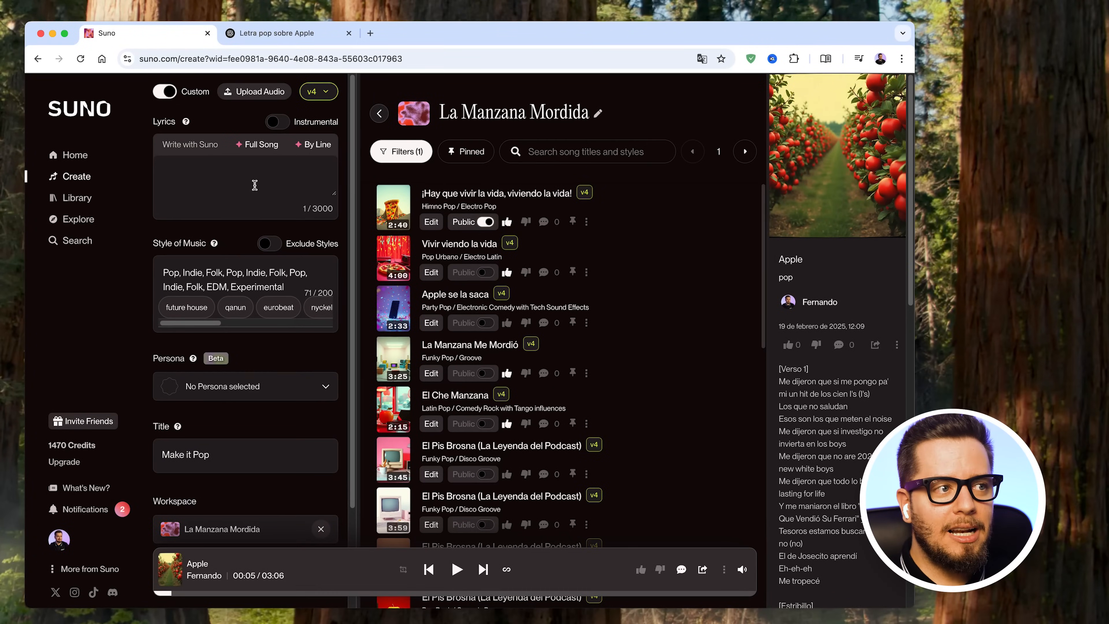
pyautogui.click(276, 184)
pyautogui.press('super+v')
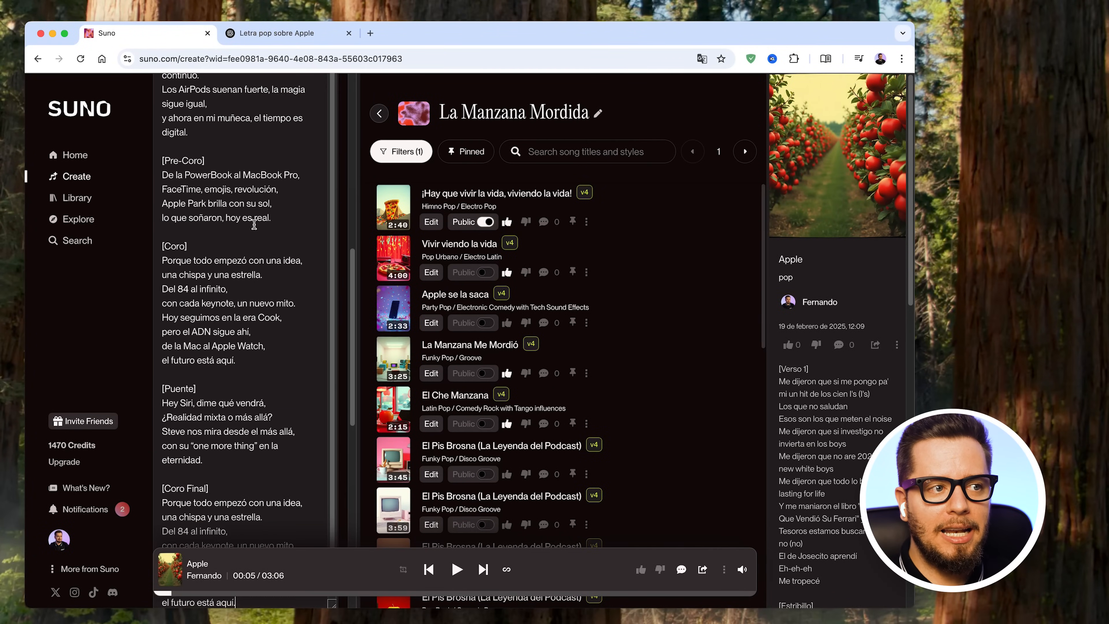
pyautogui.scroll(15, 282, 294)
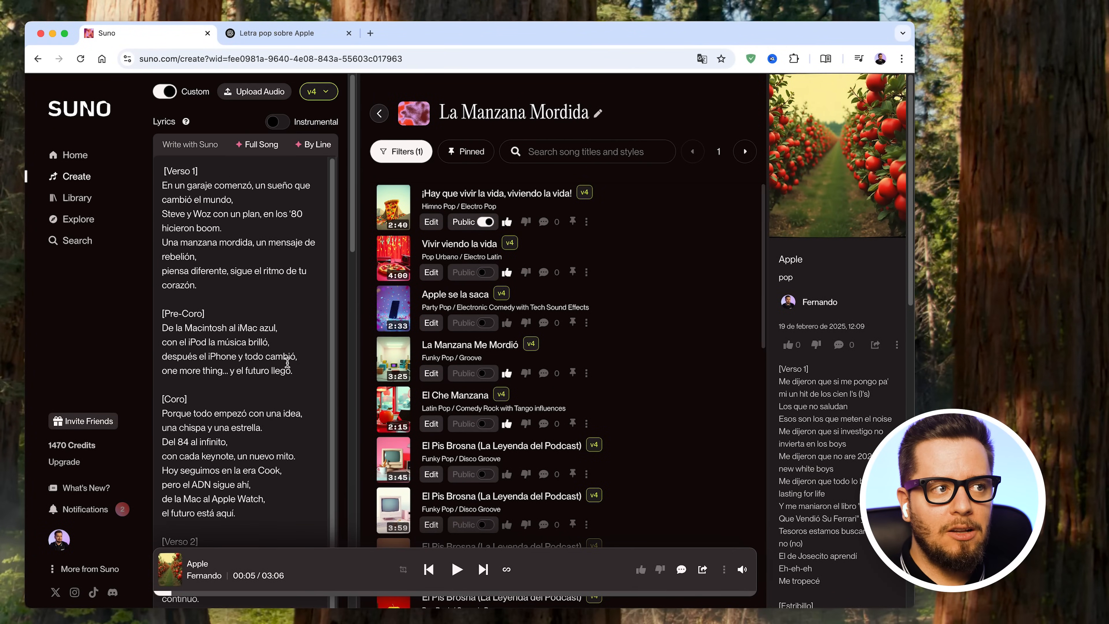
pyautogui.scroll(-1, 227, 328)
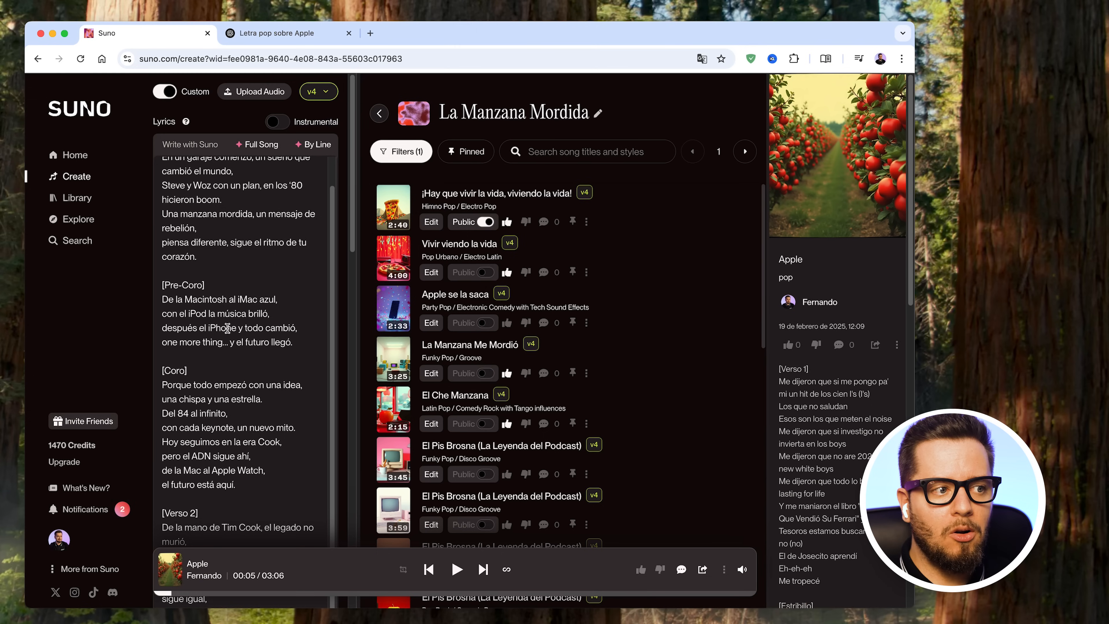
# - Clear the existing Style of Music entries and choose the suggested style "drift phonk" instead
pyautogui.scroll(-15, 227, 328)
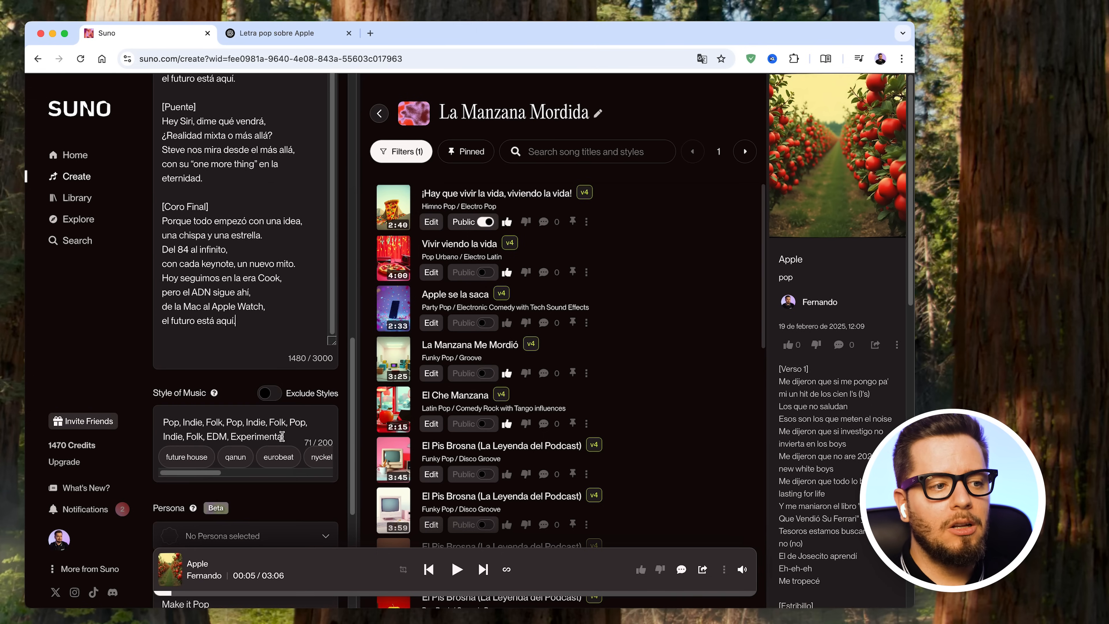
pyautogui.moveTo(286, 436); pyautogui.dragTo(163, 422)
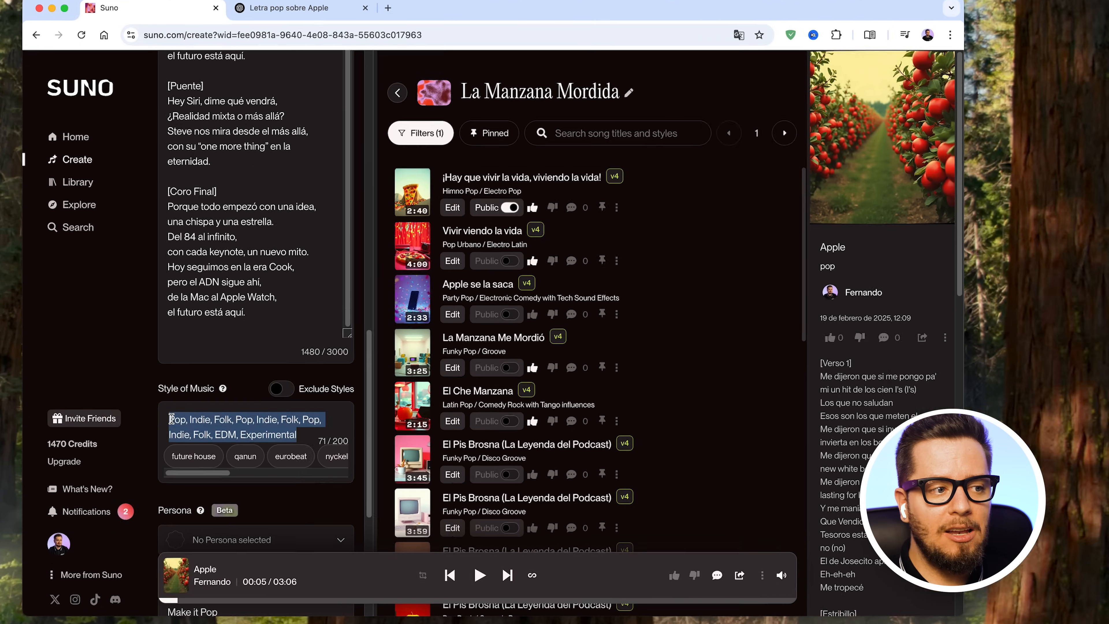
pyautogui.press('BackSpace')
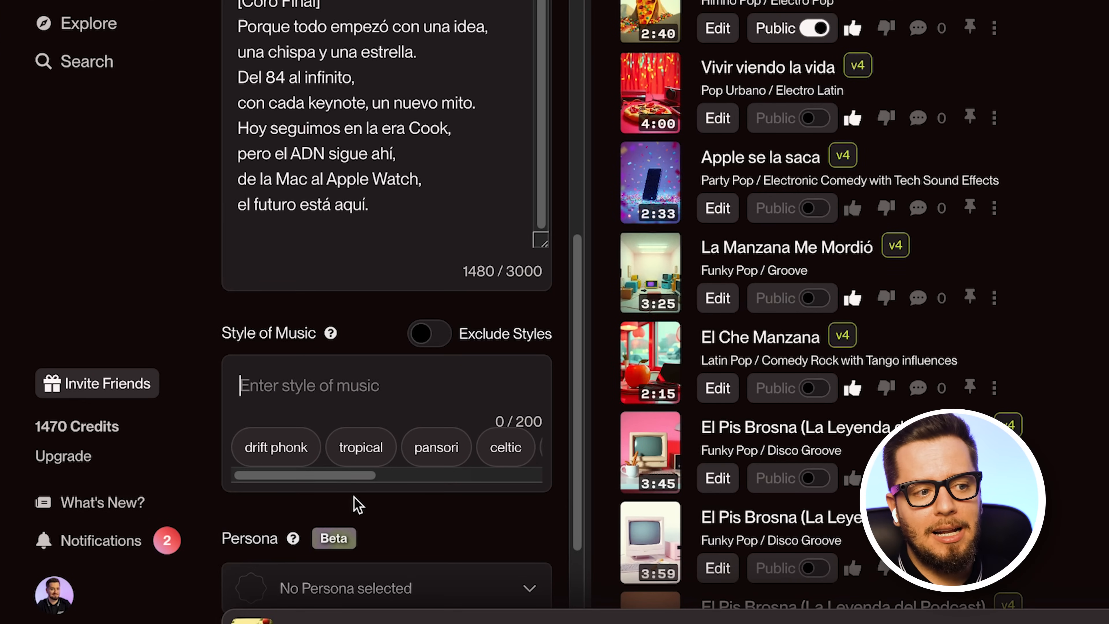
pyautogui.moveTo(352, 477); pyautogui.dragTo(218, 470)
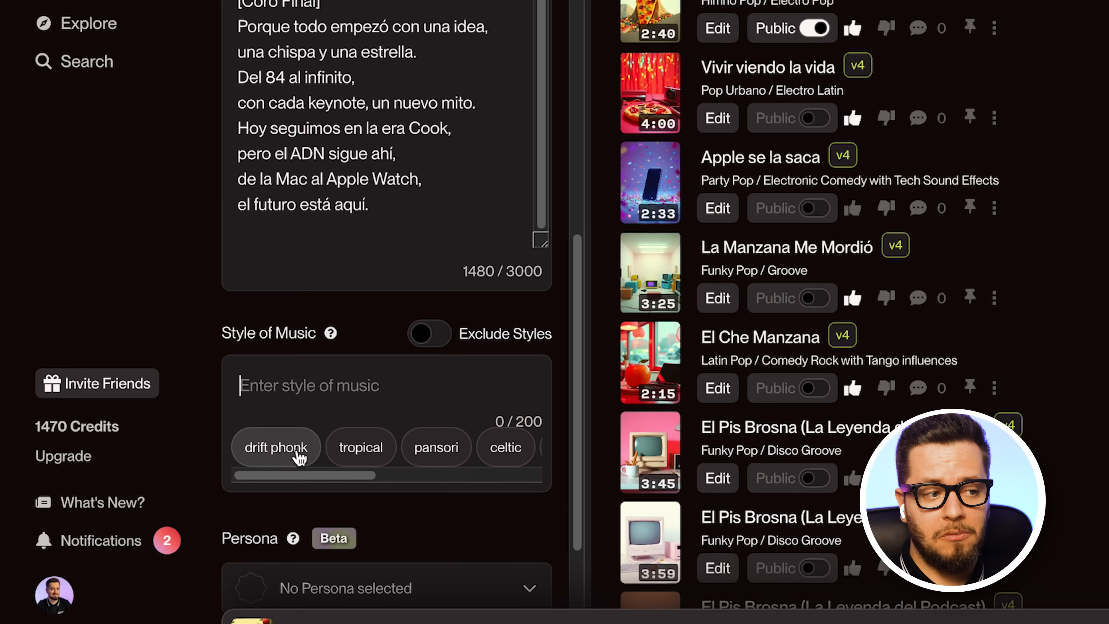
pyautogui.click(299, 457)
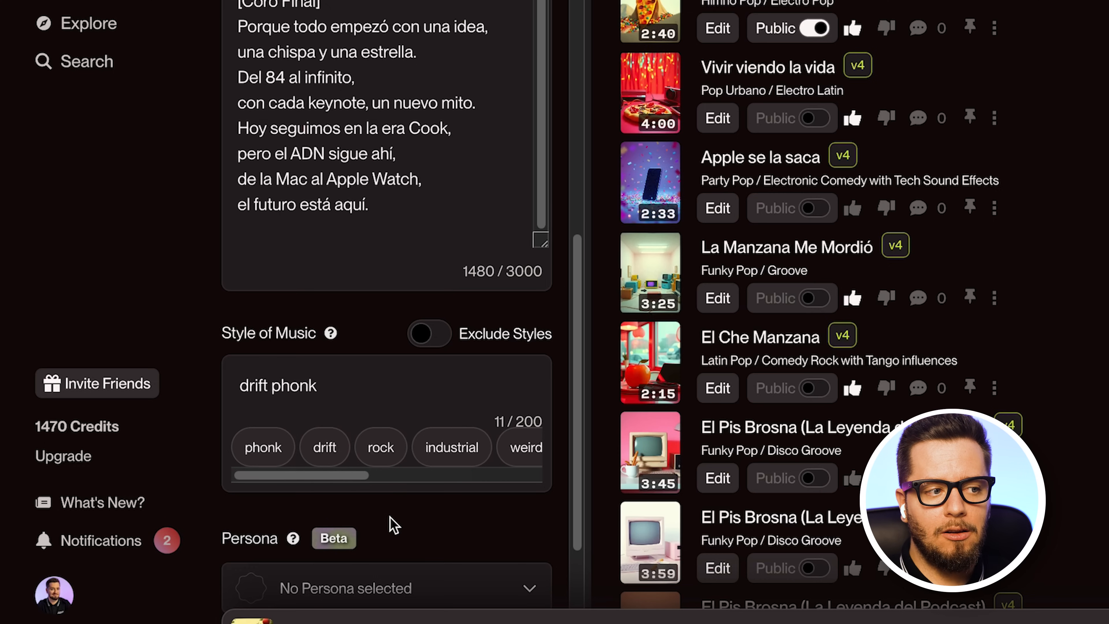
# - Add the suggested styles drift, industrial and industrial metal to Style of Music
pyautogui.click(334, 456)
pyautogui.click(397, 452)
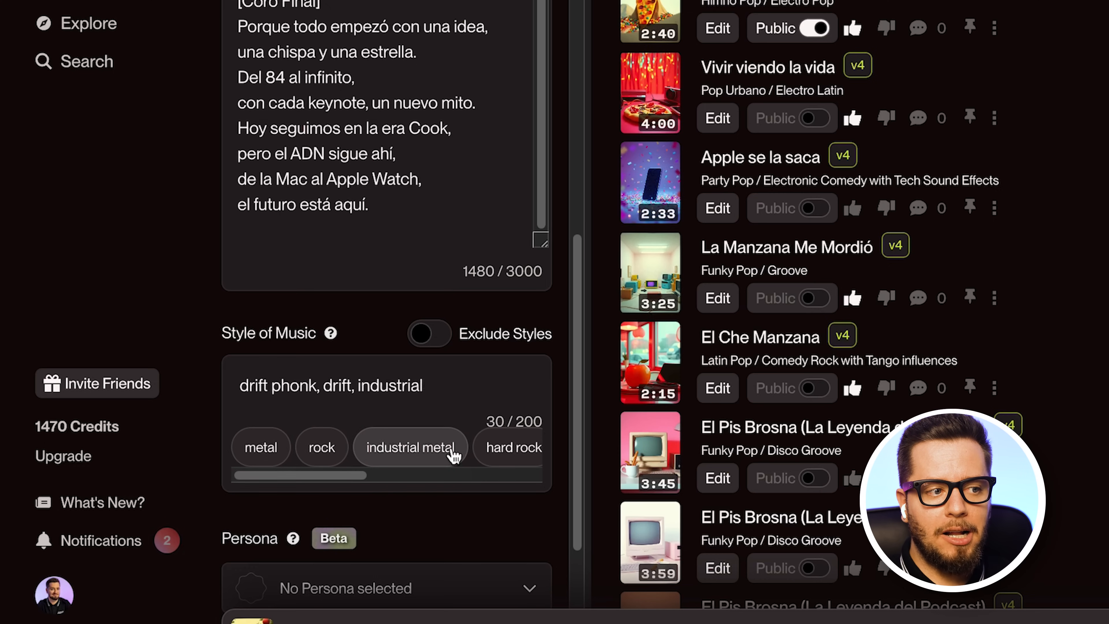
pyautogui.click(453, 447)
# - Clear the Style of Music field and enter "Himno Pop, Pop Anthem" as the custom style
pyautogui.tripleClick(340, 389)
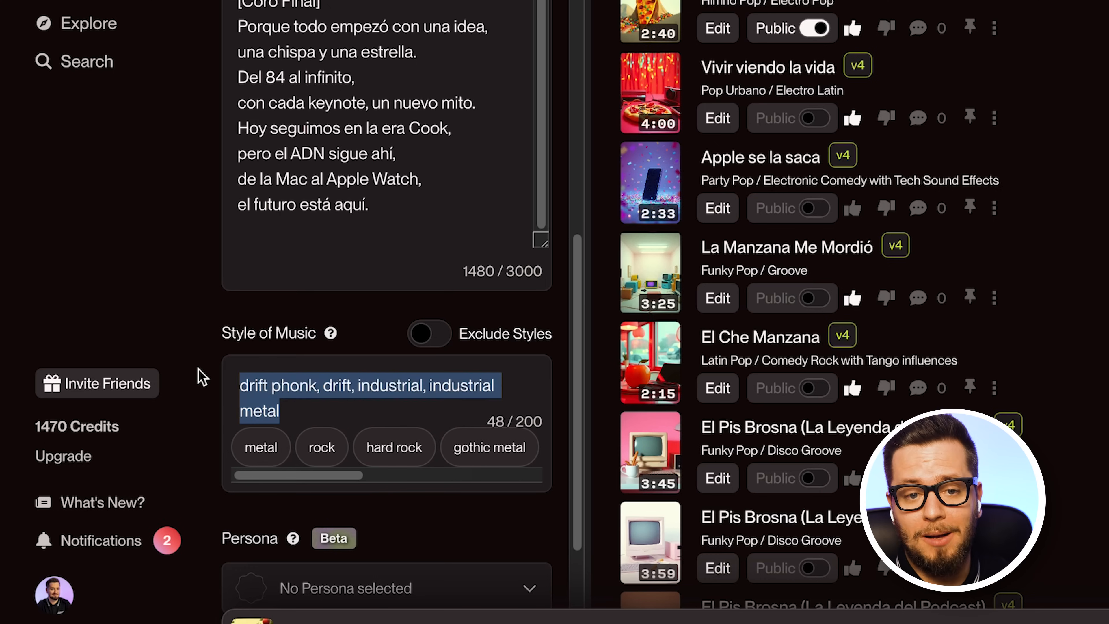
pyautogui.press('BackSpace')
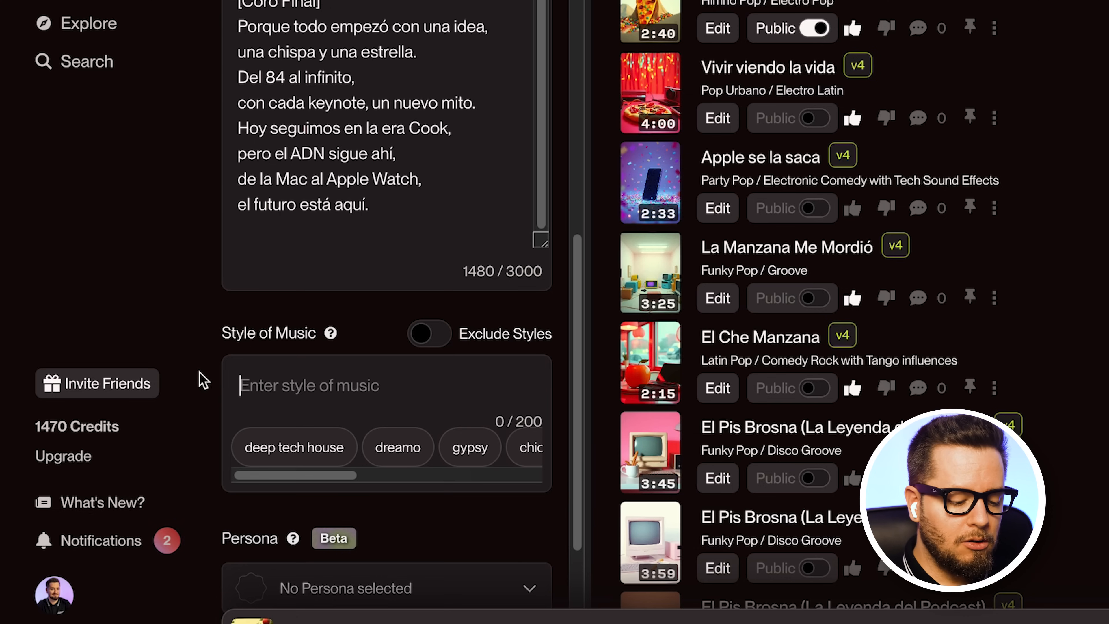
pyautogui.write('Himno Pop')
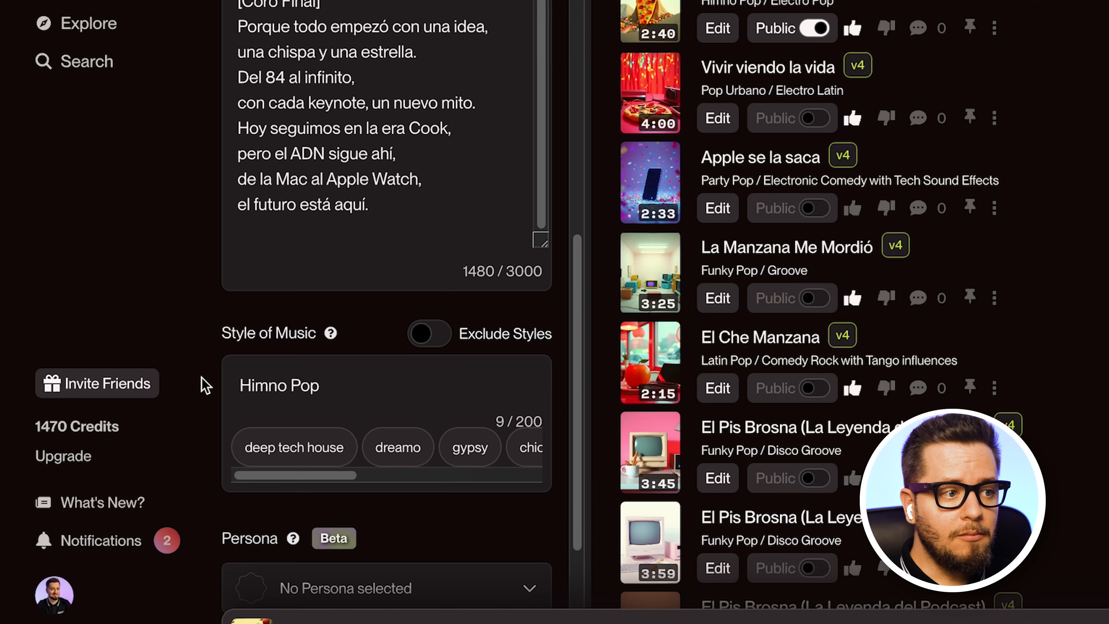
pyautogui.write(', Op')
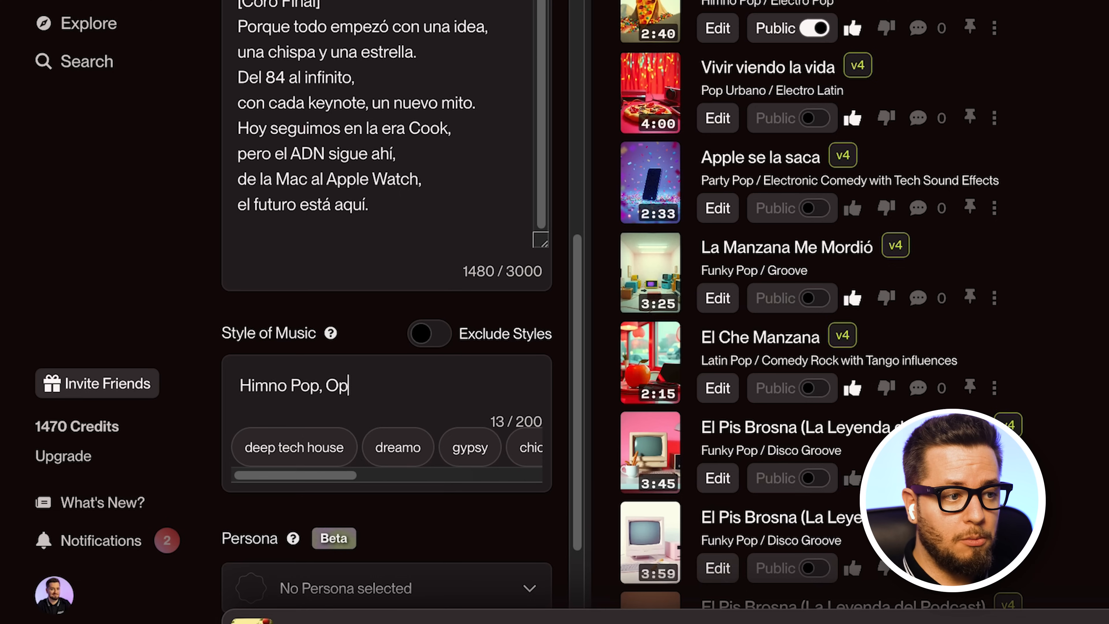
pyautogui.press('BackSpace')
pyautogui.press('BackSpace')
pyautogui.press('BackSpace')
pyautogui.write('Pop Anthem')
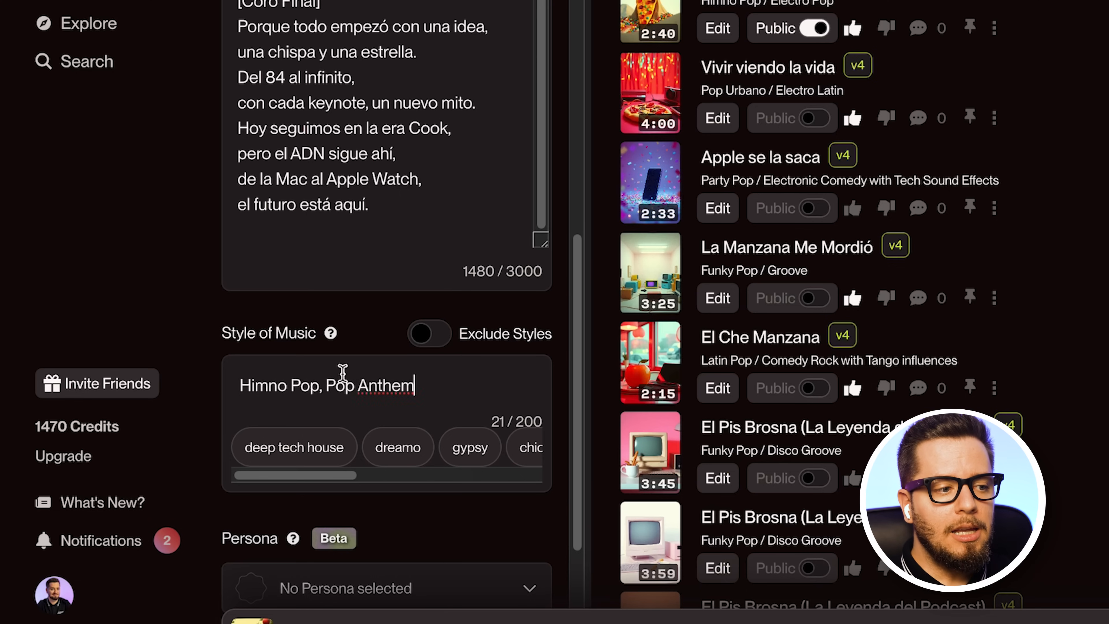
# - Replace the song's Title with "El Sueño de la Manzana", copied from the heading of the ChatGPT lyrics
pyautogui.scroll(-3, 342, 372)
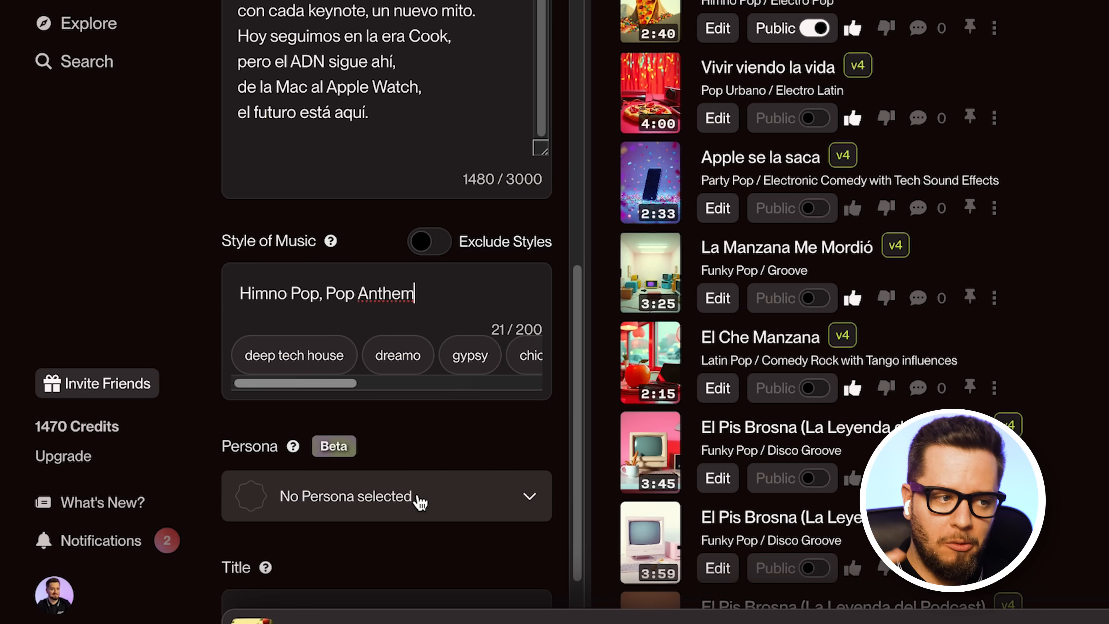
pyautogui.scroll(-2, 417, 502)
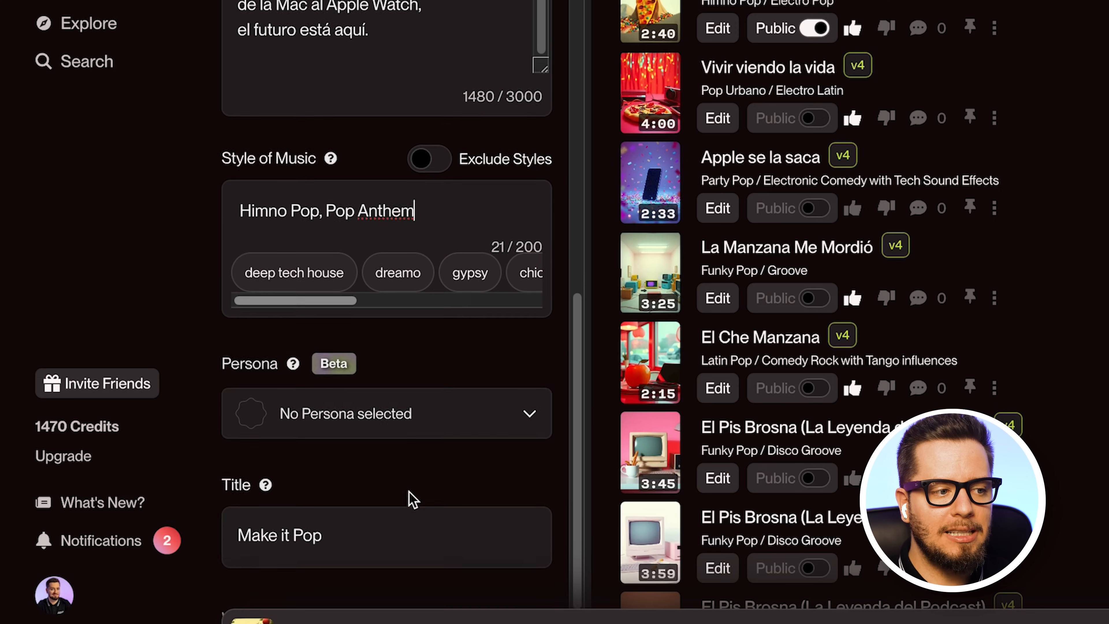
pyautogui.scroll(-2, 412, 498)
pyautogui.click(393, 465)
pyautogui.hotkey('alt', 'shift', 'Left')
pyautogui.hotkey('alt', 'shift', 'Left')
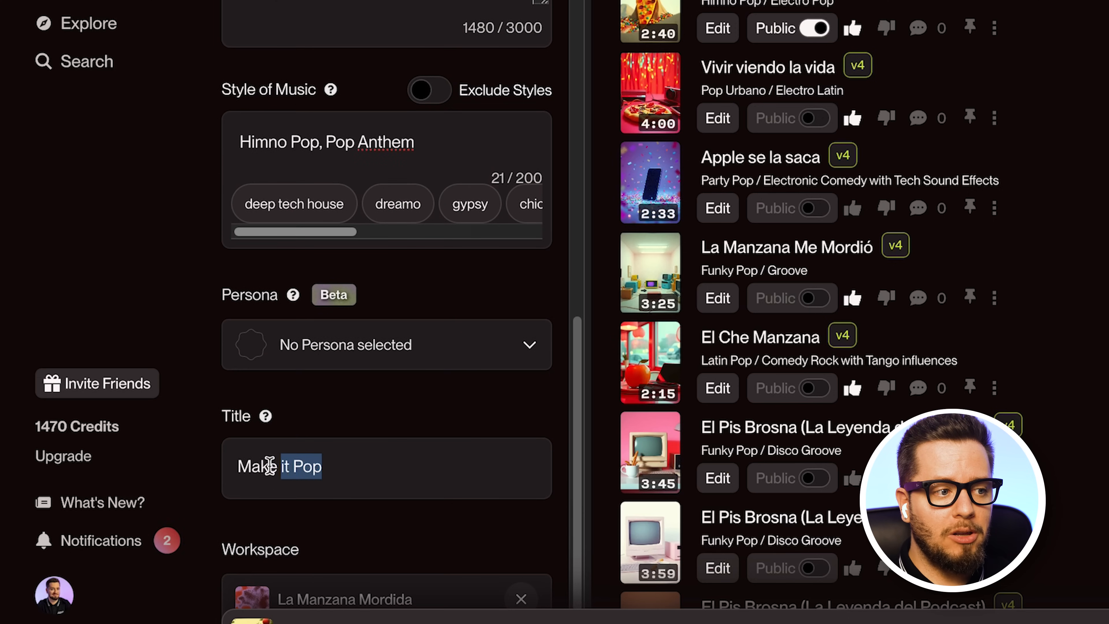
pyautogui.moveTo(270, 466); pyautogui.dragTo(208, 469)
pyautogui.hotkey('ctrl', 'Tab')
pyautogui.click(644, 162)
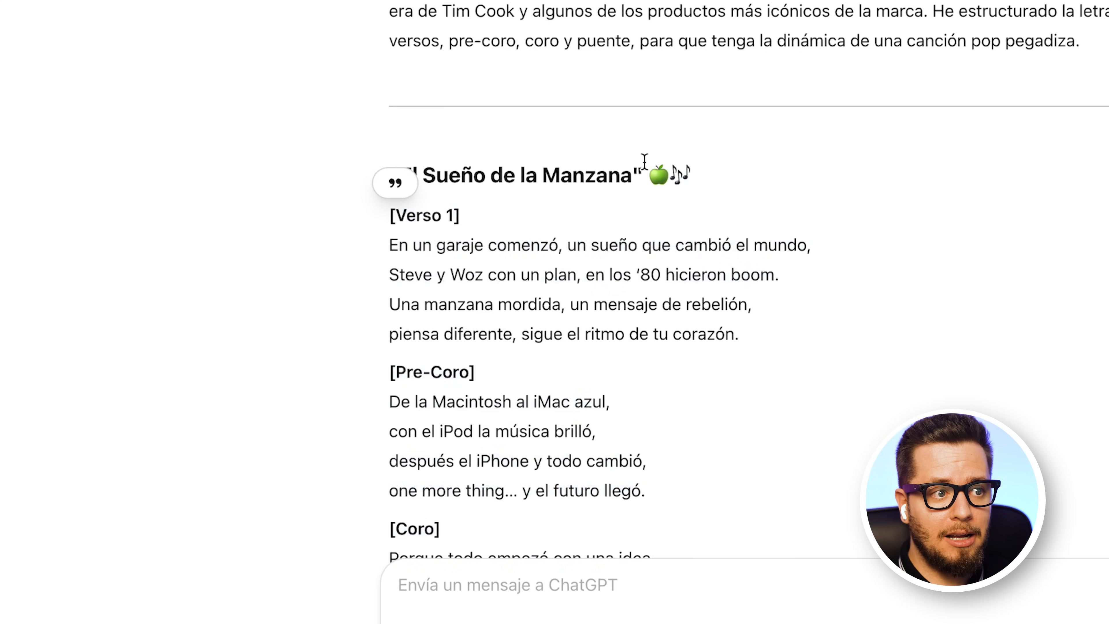
pyautogui.moveTo(633, 175); pyautogui.dragTo(388, 186)
pyautogui.hotkey('ctrl', 'c')
pyautogui.hotkey('ctrl', 'Tab')
pyautogui.hotkey('ctrl', 'v')
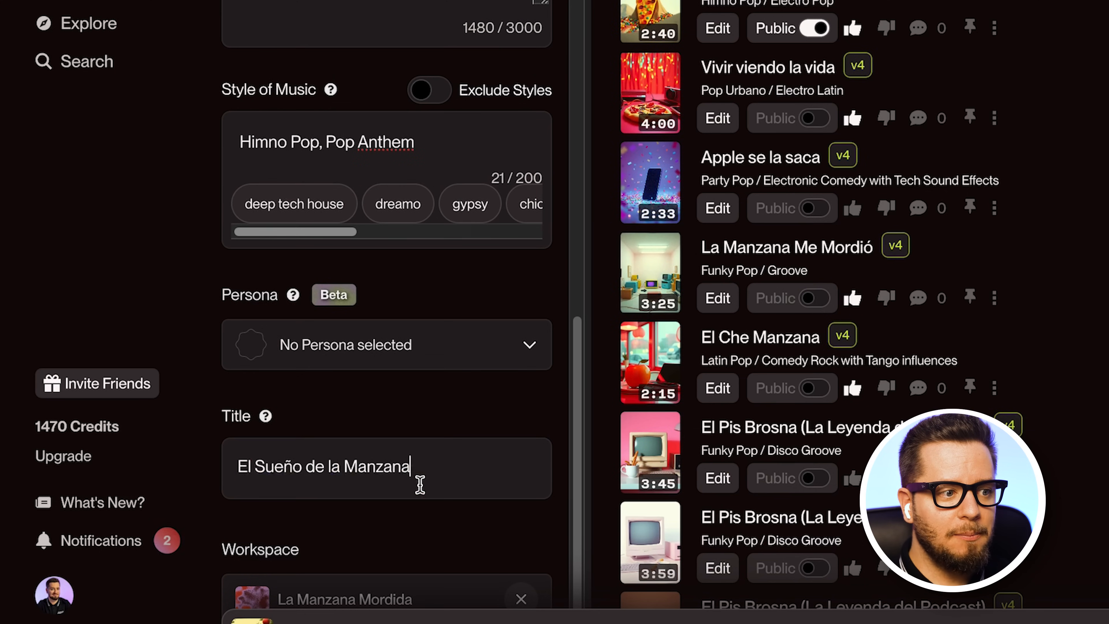
# - Generate two batches of the song from the current lyrics, style and title in the La Manzana Mordida workspace
pyautogui.scroll(-5, 420, 484)
pyautogui.click(477, 514)
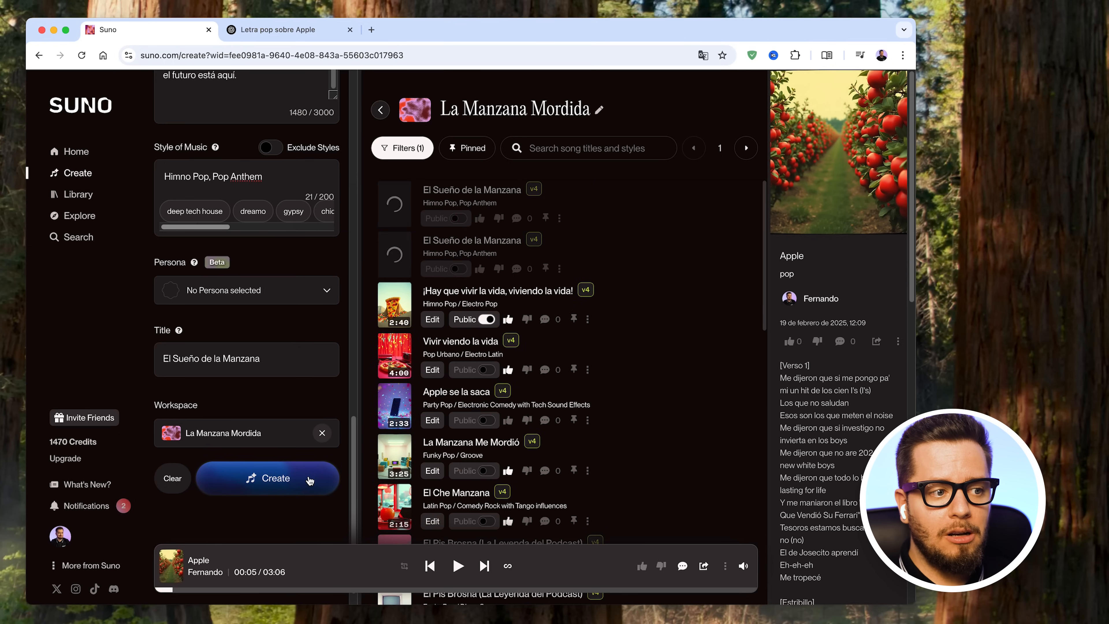
pyautogui.click(309, 480)
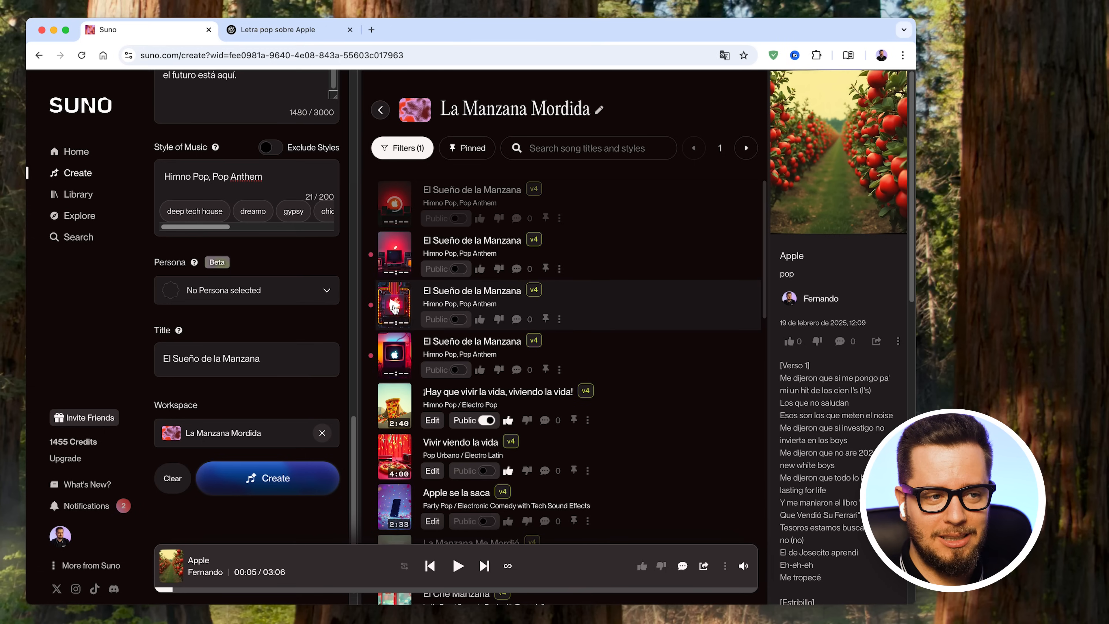
# - Listen to the two lower-listed new versions of El Sueño de la Manzana while following the lyrics, and pause playback
pyautogui.click(395, 308)
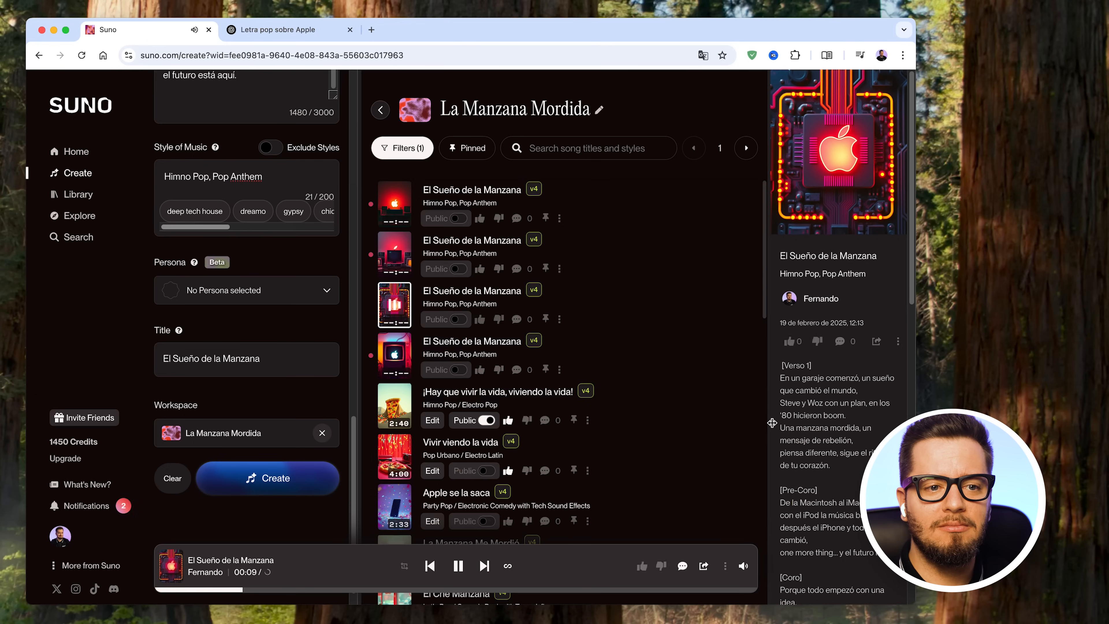
pyautogui.click(396, 356)
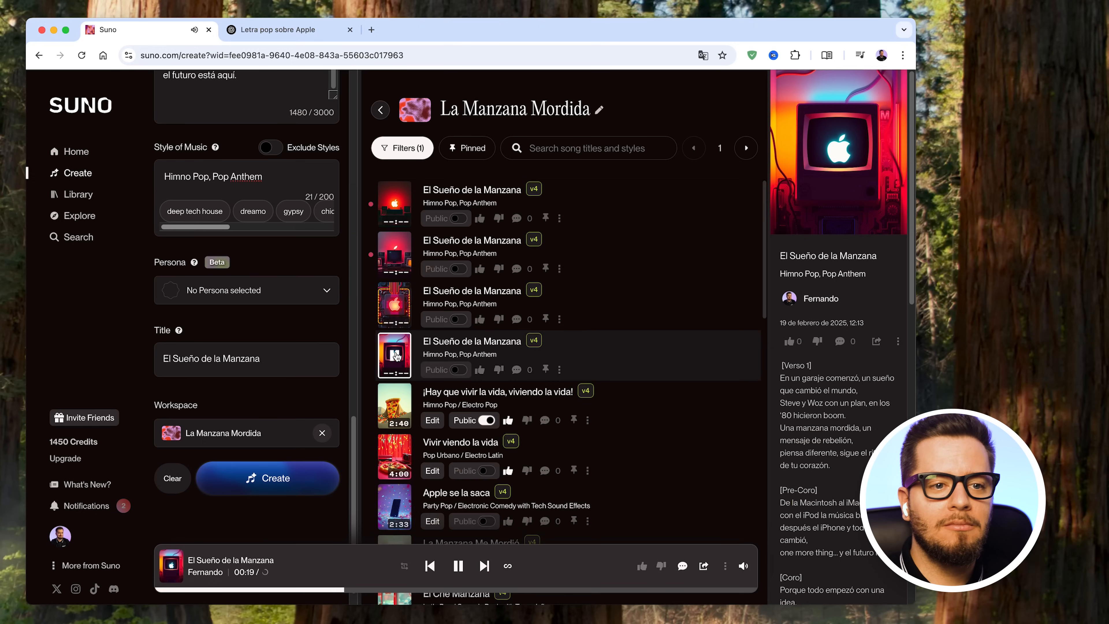
pyautogui.scroll(-2, 858, 461)
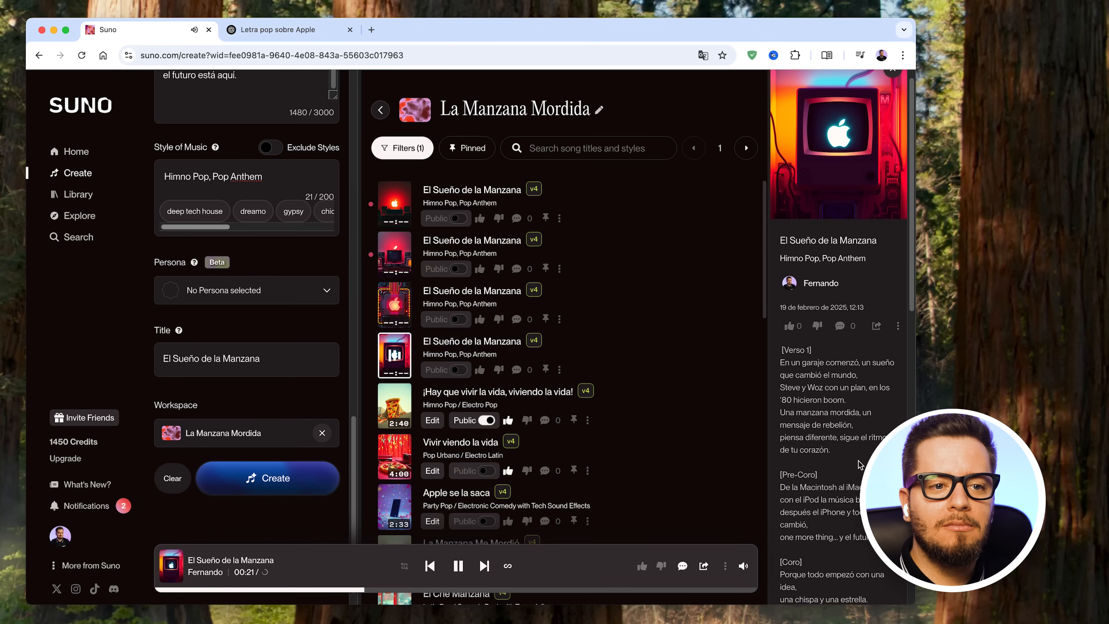
pyautogui.scroll(-2, 858, 461)
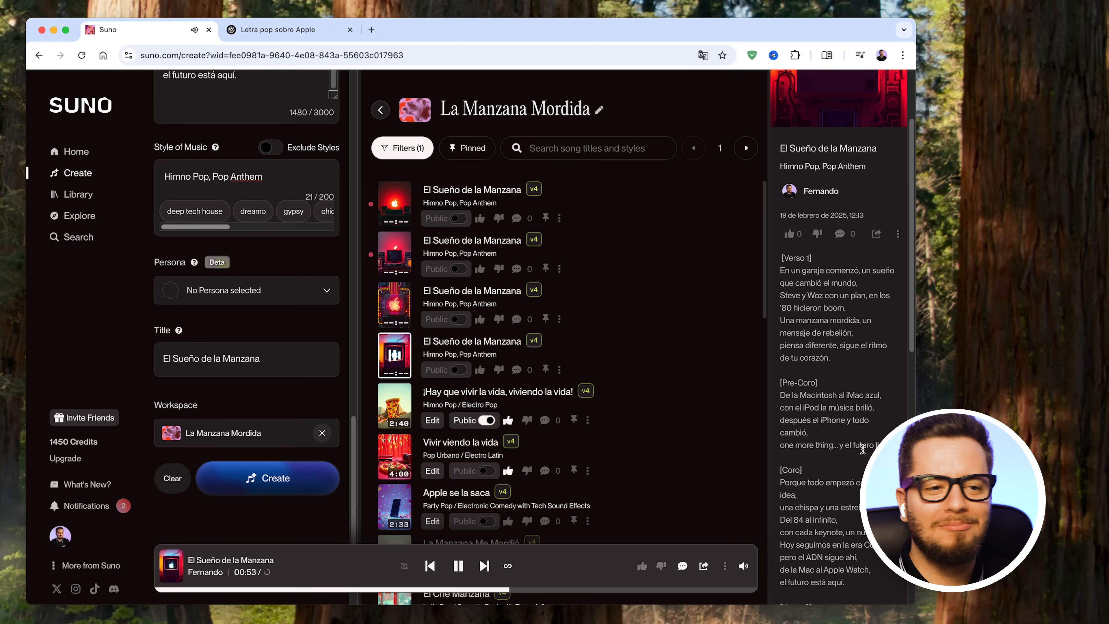
pyautogui.scroll(-3, 862, 449)
pyautogui.scroll(-2, 862, 449)
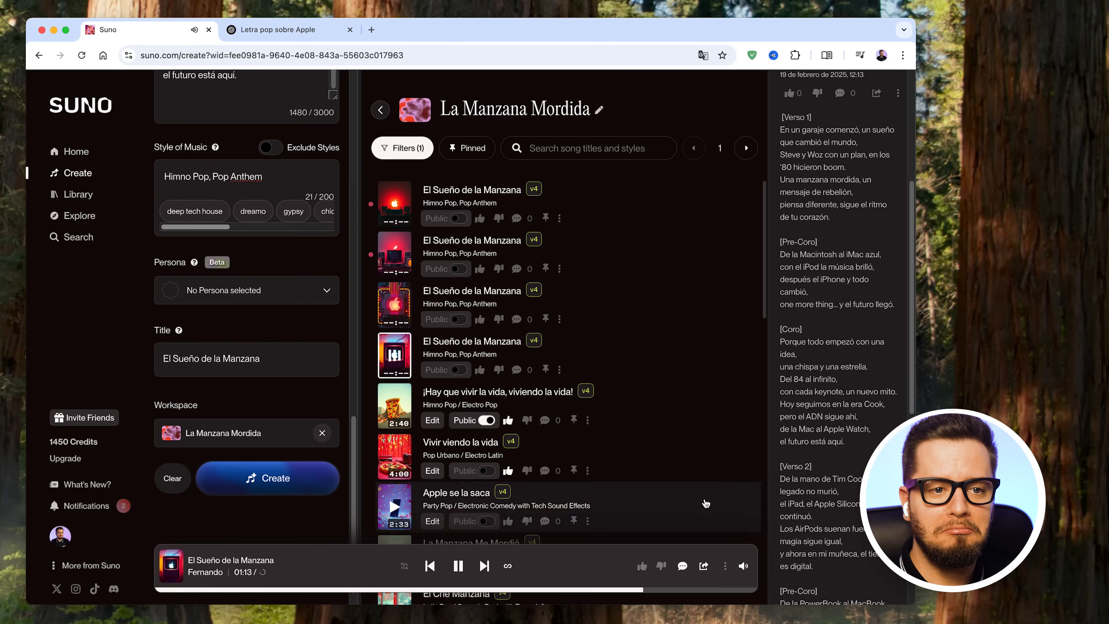
pyautogui.click(456, 567)
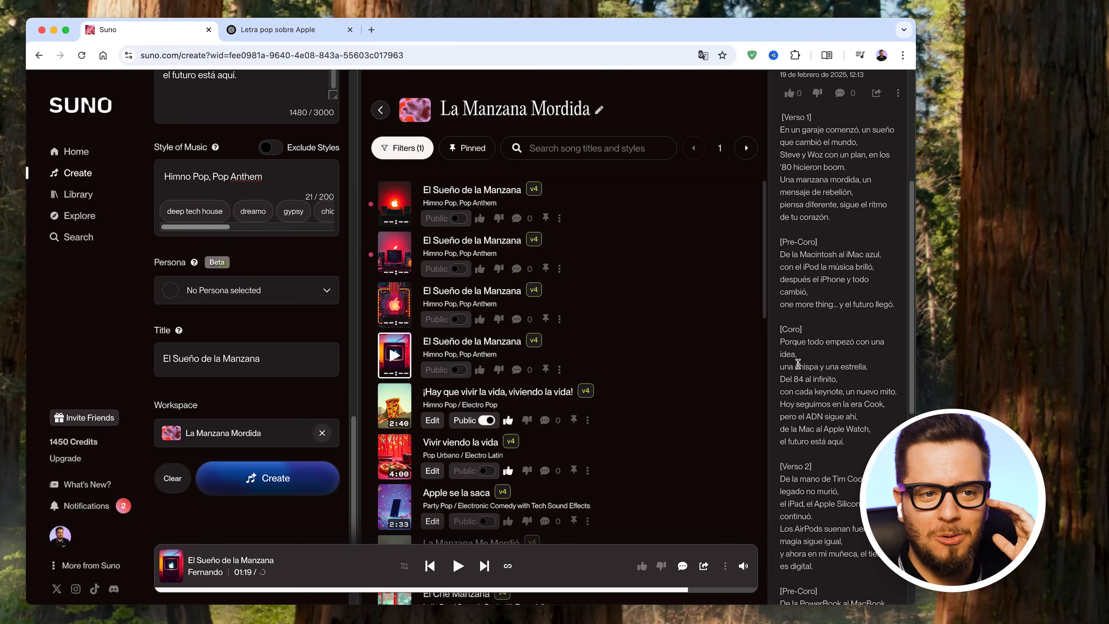
# - Like the fourth-listed version of El Sueño de la Manzana, the one just played
pyautogui.moveTo(804, 379); pyautogui.dragTo(794, 375)
pyautogui.click(813, 376)
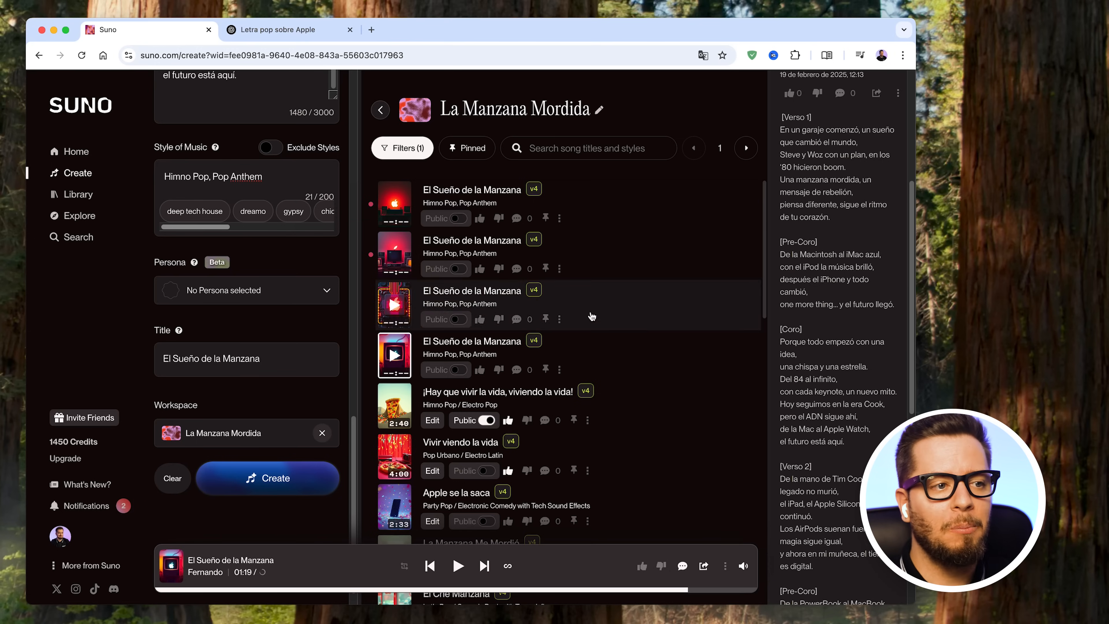
pyautogui.moveTo(392, 257)
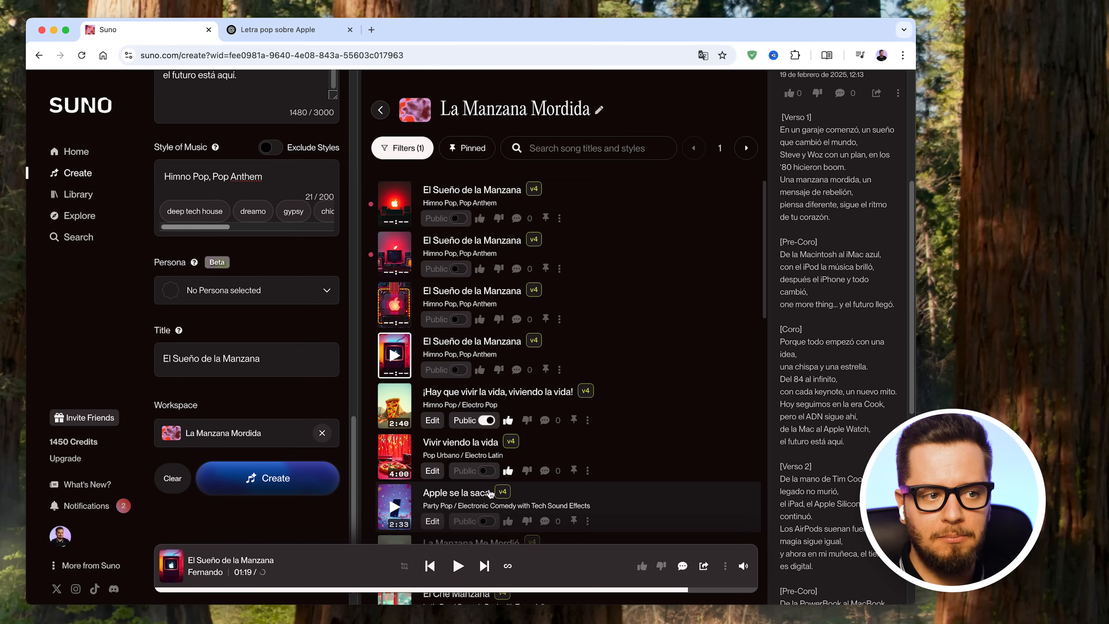
pyautogui.click(479, 370)
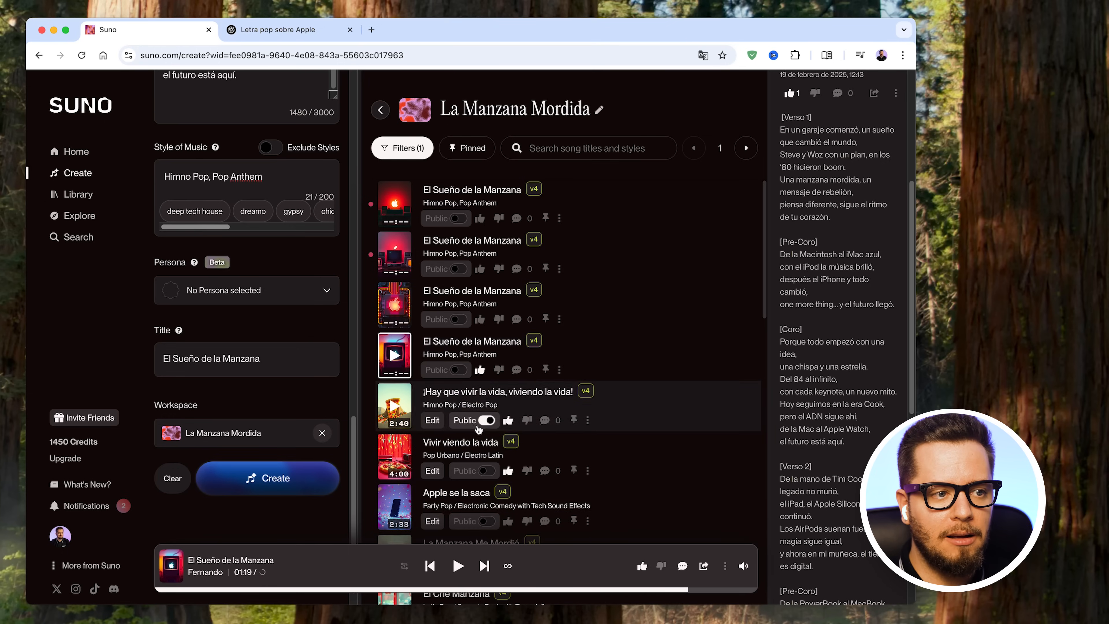
# - Listen to the second-listed version of El Sueño de la Manzana while following its lyrics, and pause it after the chorus
pyautogui.click(396, 258)
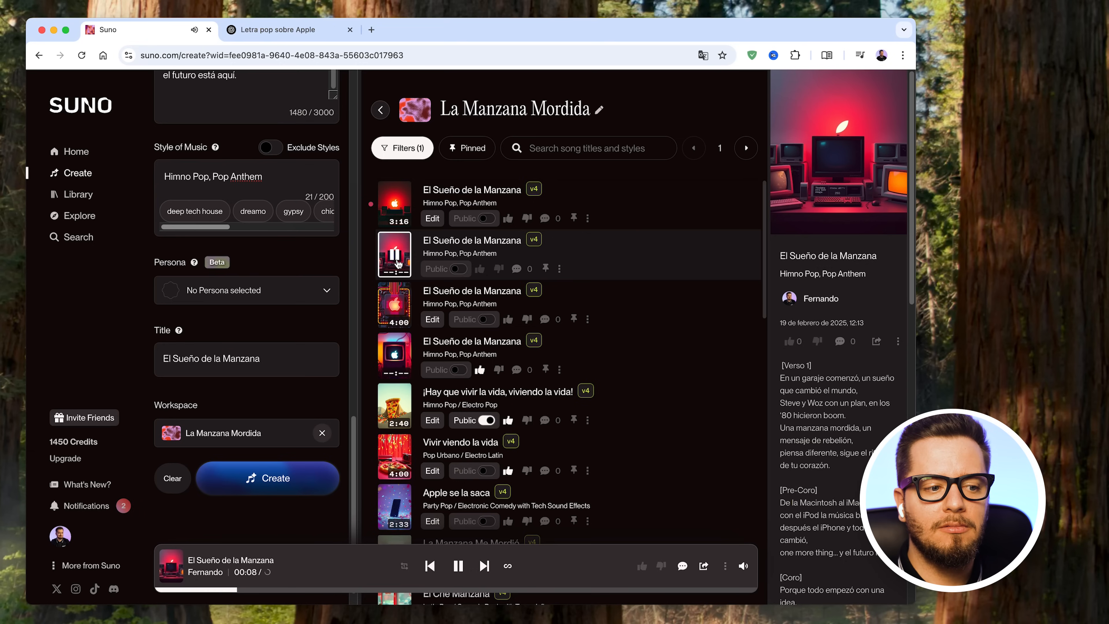
pyautogui.scroll(-1, 867, 419)
pyautogui.scroll(-3, 867, 418)
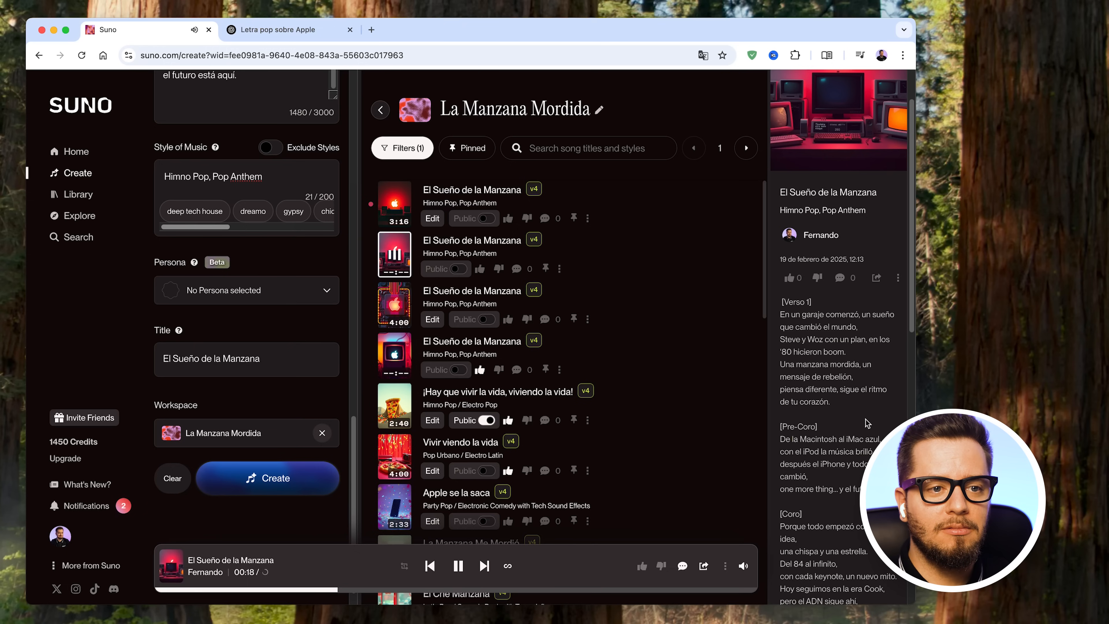
pyautogui.scroll(-3, 865, 420)
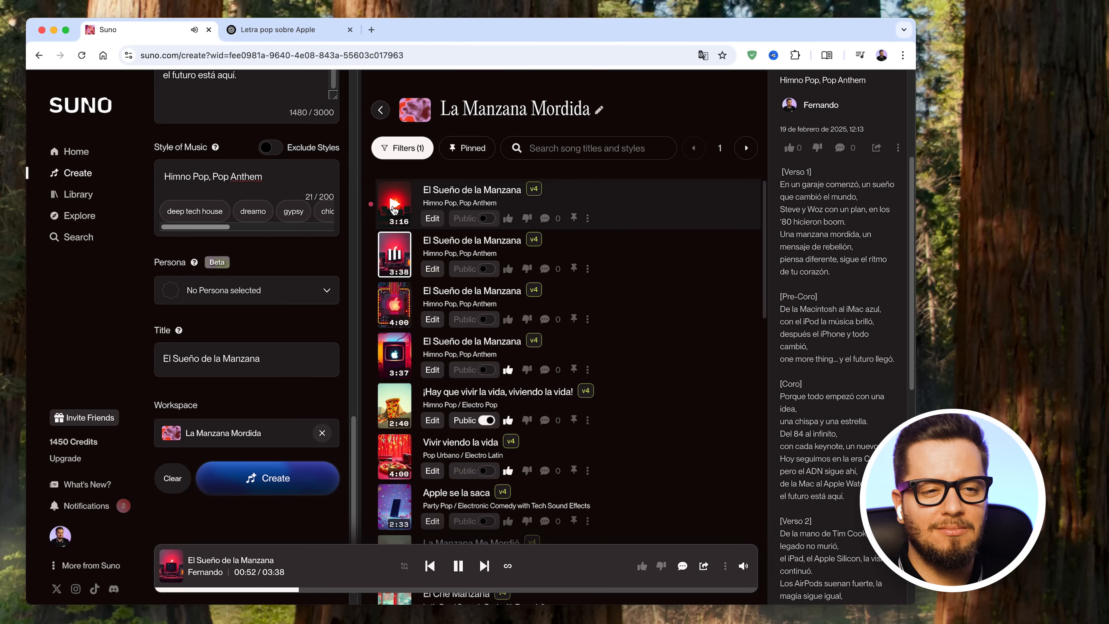
pyautogui.click(457, 566)
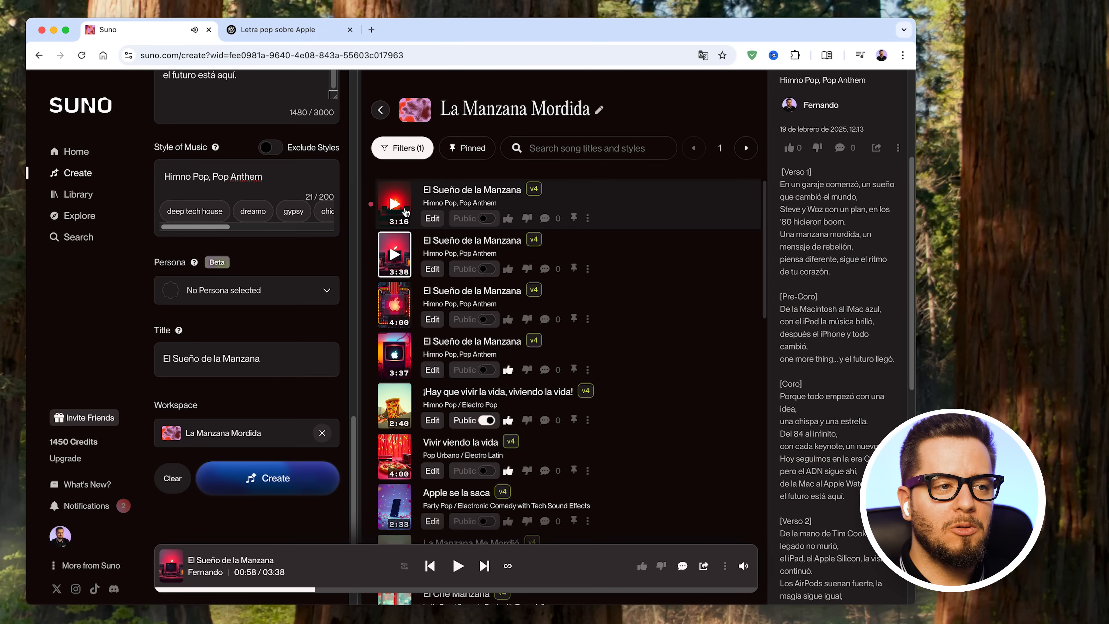
# - Listen to the first-listed version of El Sueño de la Manzana while following its lyrics, and pause playback
pyautogui.click(393, 203)
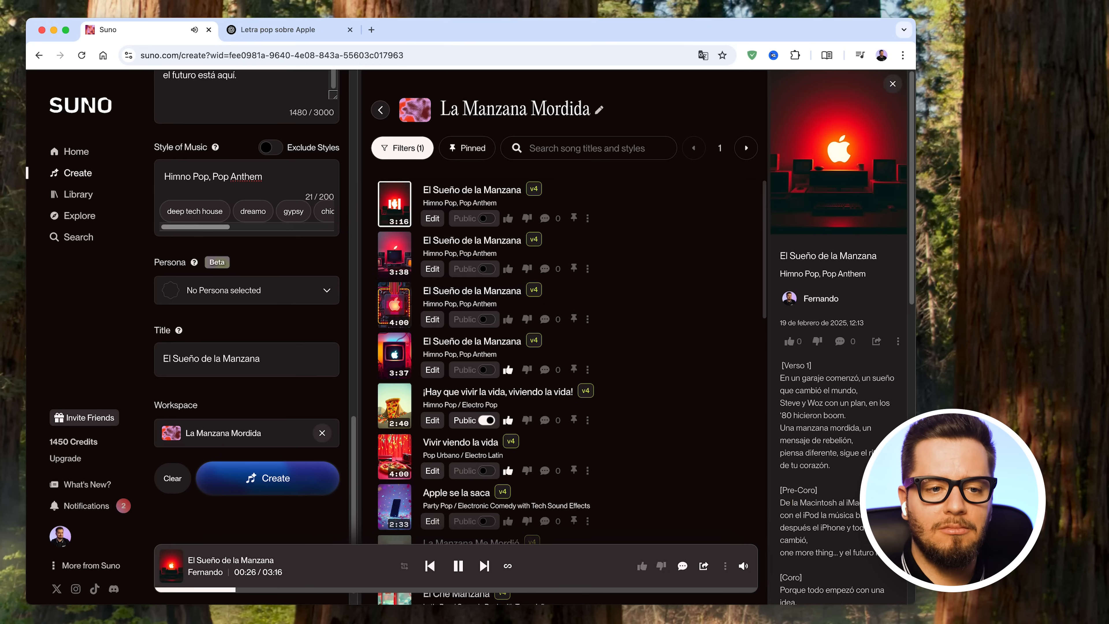
pyautogui.scroll(-3, 838, 393)
pyautogui.scroll(-3, 838, 336)
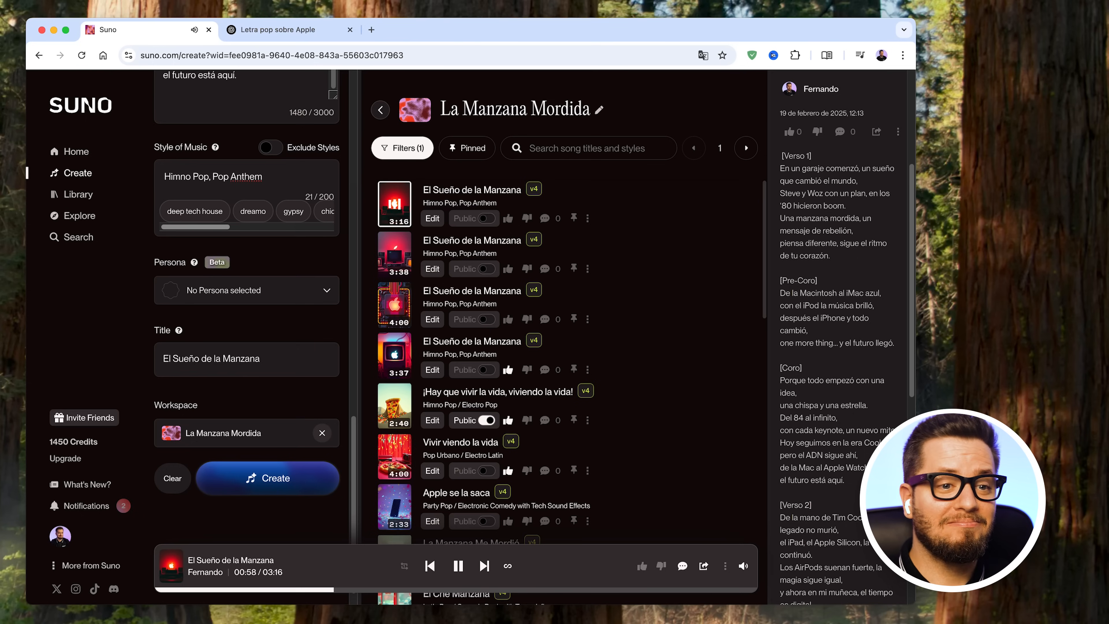
pyautogui.click(457, 567)
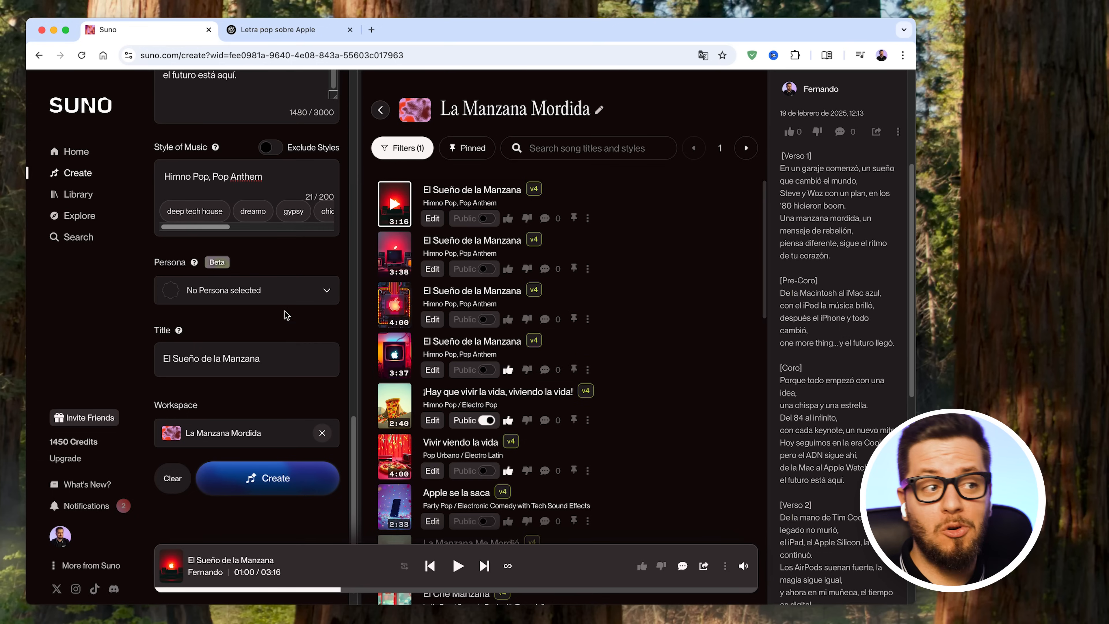
pyautogui.scroll(1, 279, 336)
pyautogui.scroll(1, 279, 335)
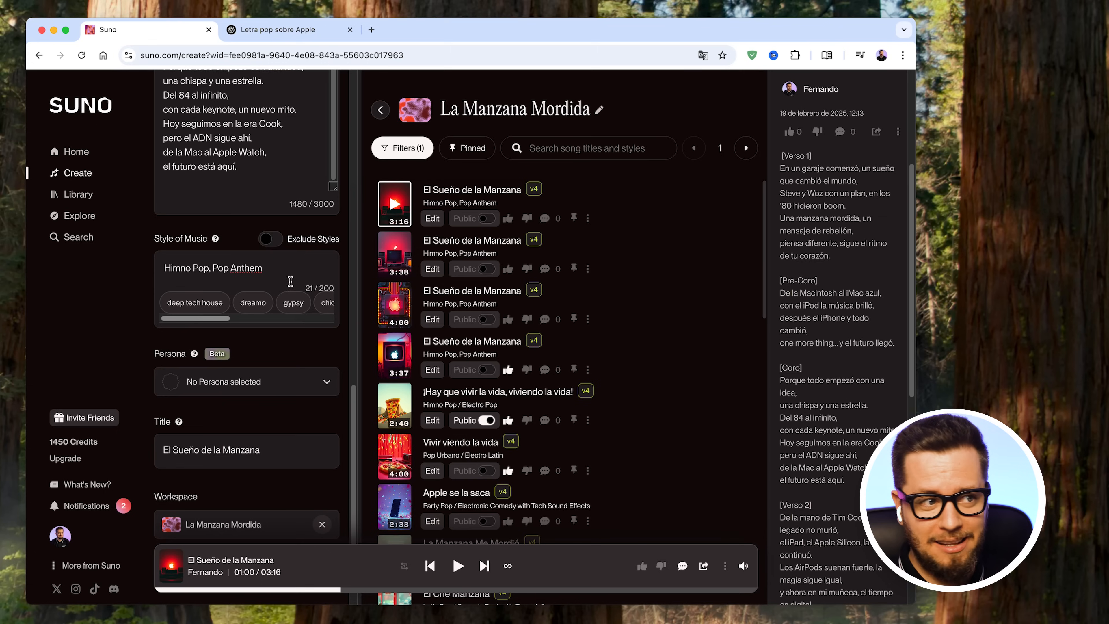
pyautogui.moveTo(294, 267); pyautogui.dragTo(133, 268)
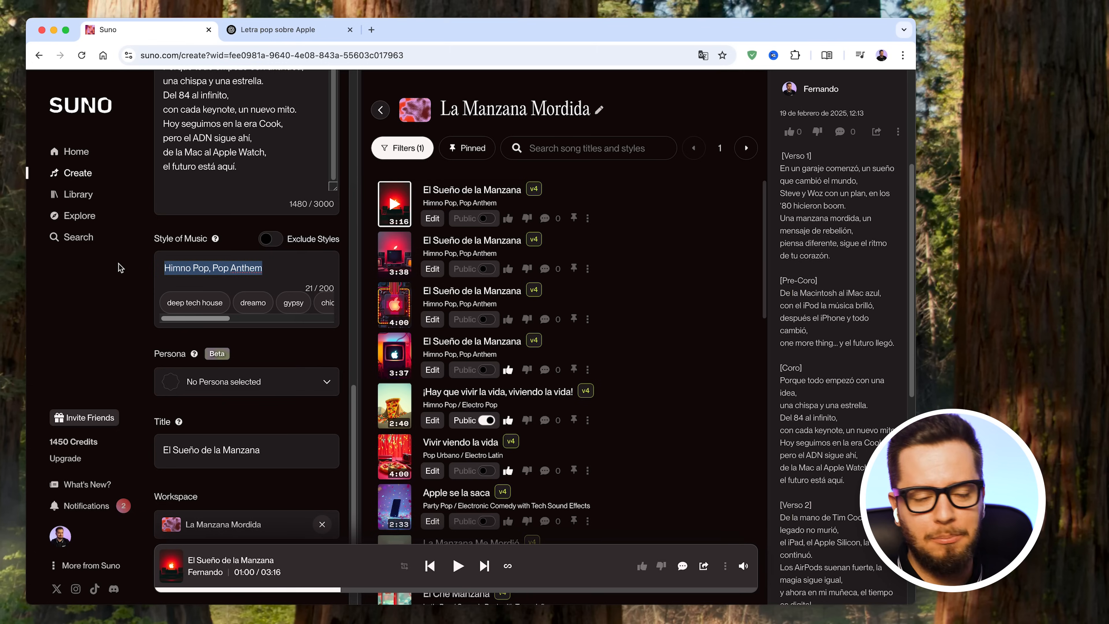
# - View the Home page and the Library's song list, and return to the Create page to look over the lyrics
pyautogui.click(83, 158)
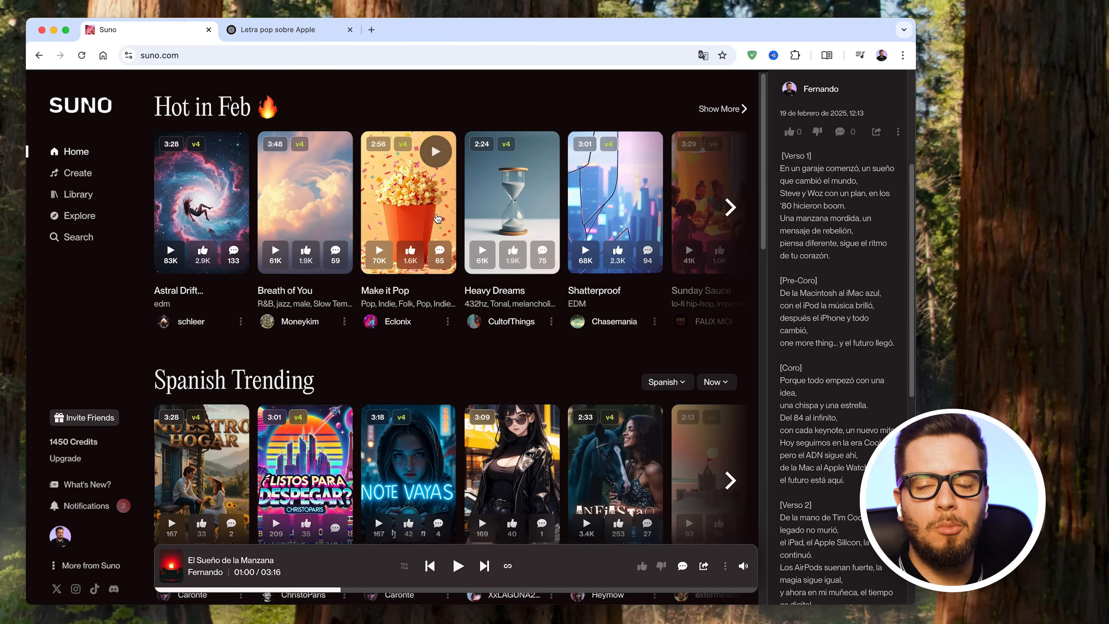
pyautogui.click(71, 198)
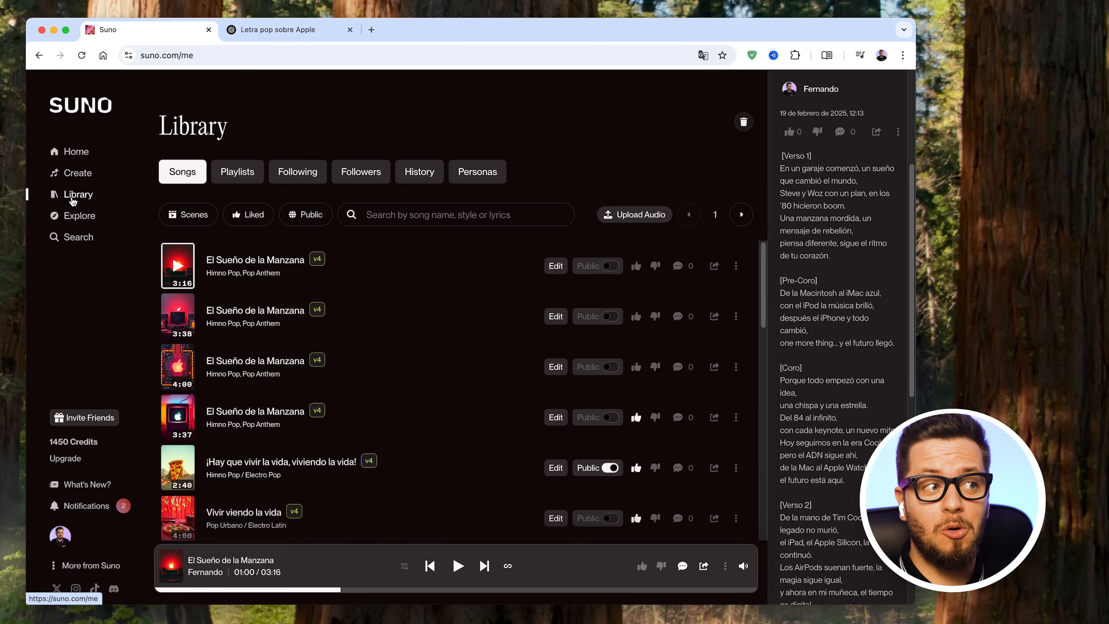
pyautogui.click(77, 173)
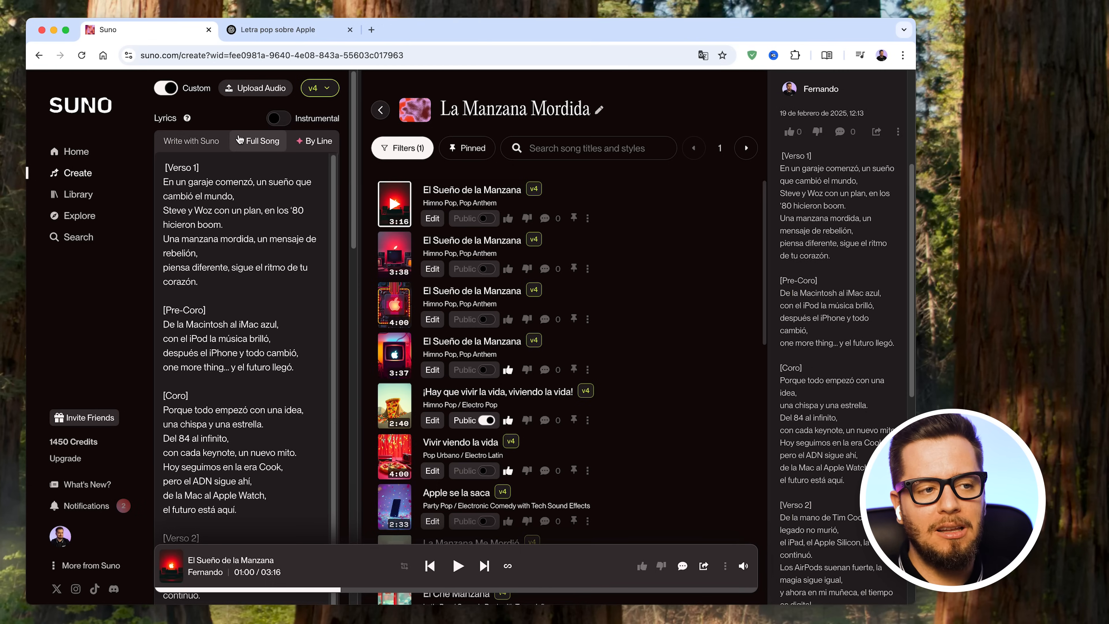
pyautogui.scroll(-2, 286, 263)
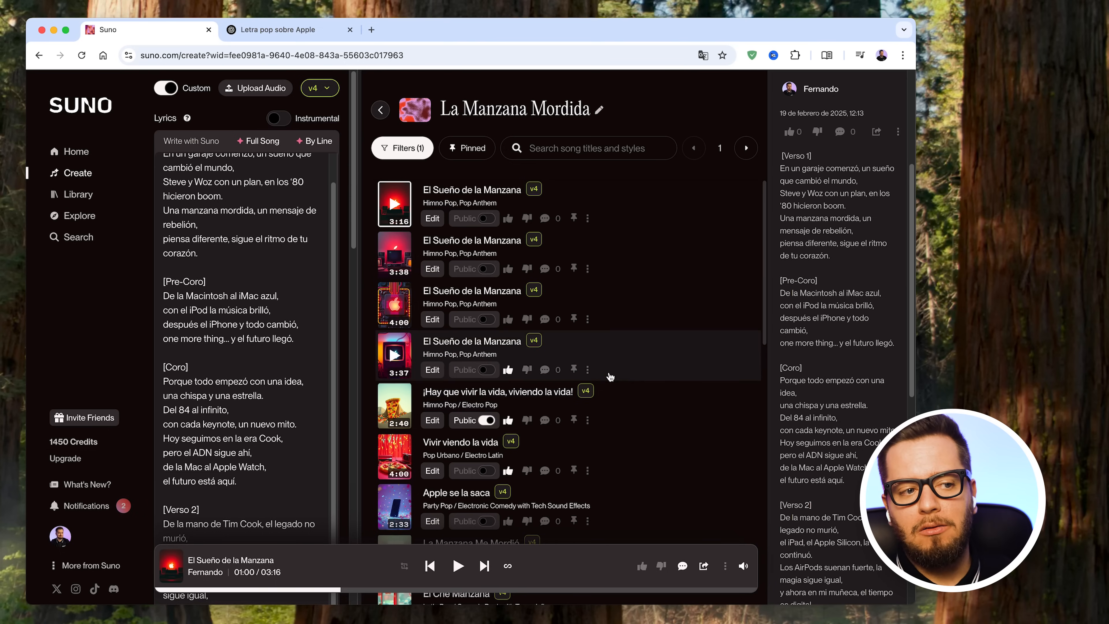
# - Review the visibility options and editable song details of "¡Hay que vivir la vida, viviendo la vida!", including its displayed lyrics, and close them without changes
pyautogui.scroll(-1, 611, 398)
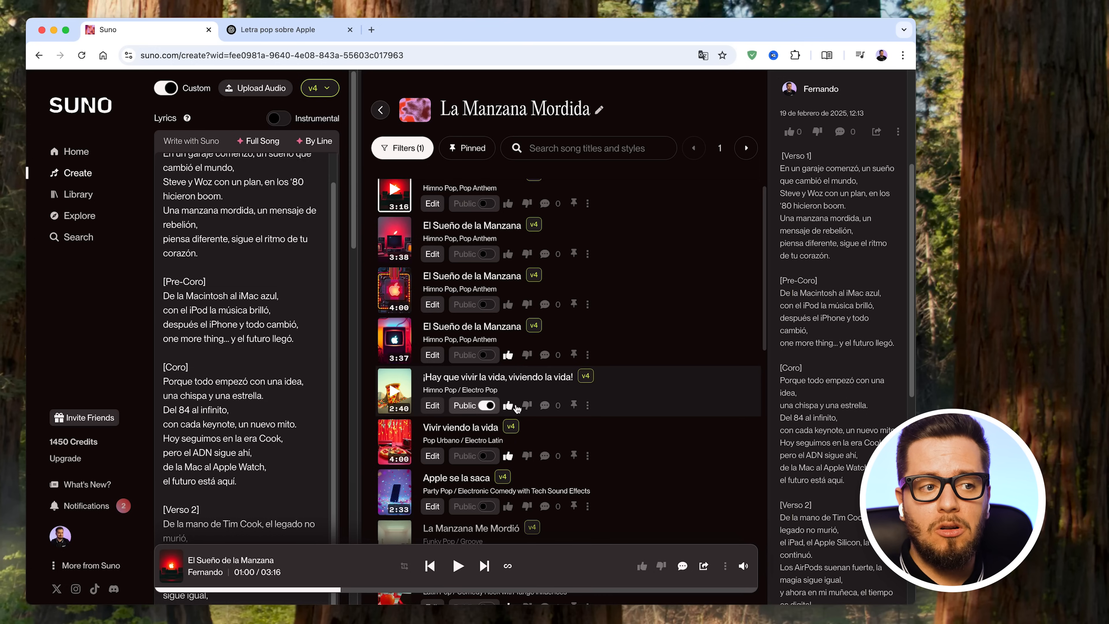
pyautogui.click(587, 404)
pyautogui.moveTo(569, 287)
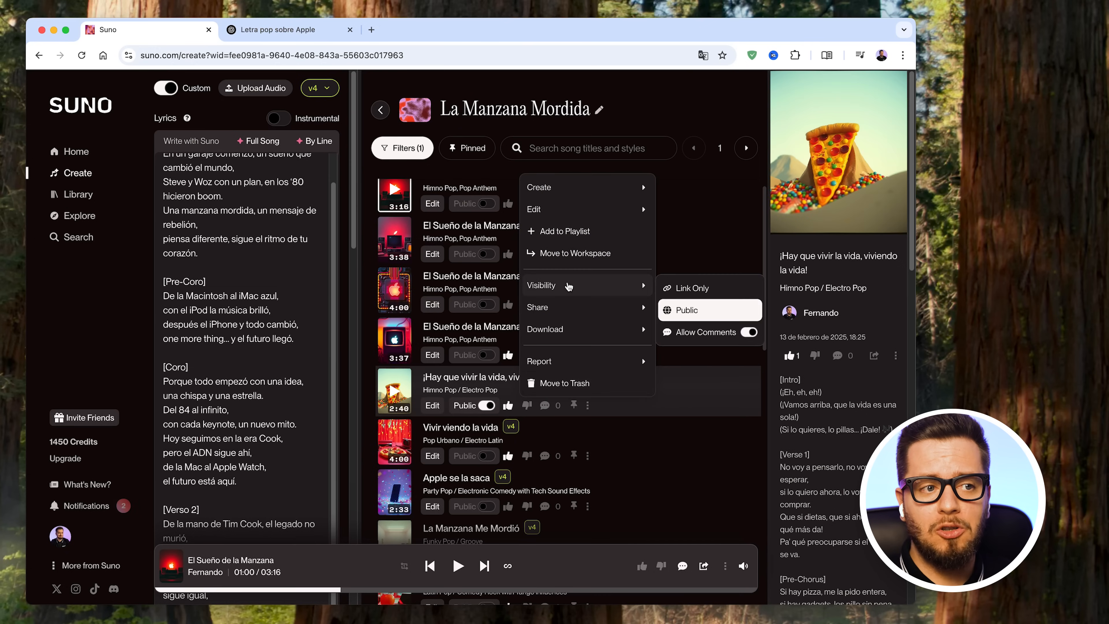
pyautogui.moveTo(561, 210)
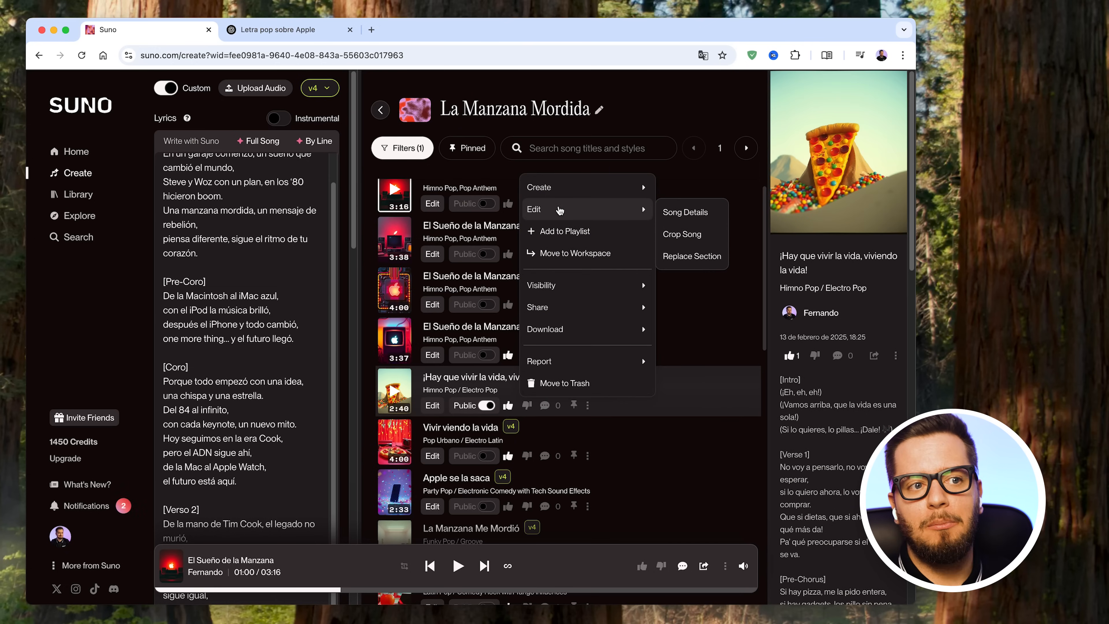
pyautogui.click(685, 213)
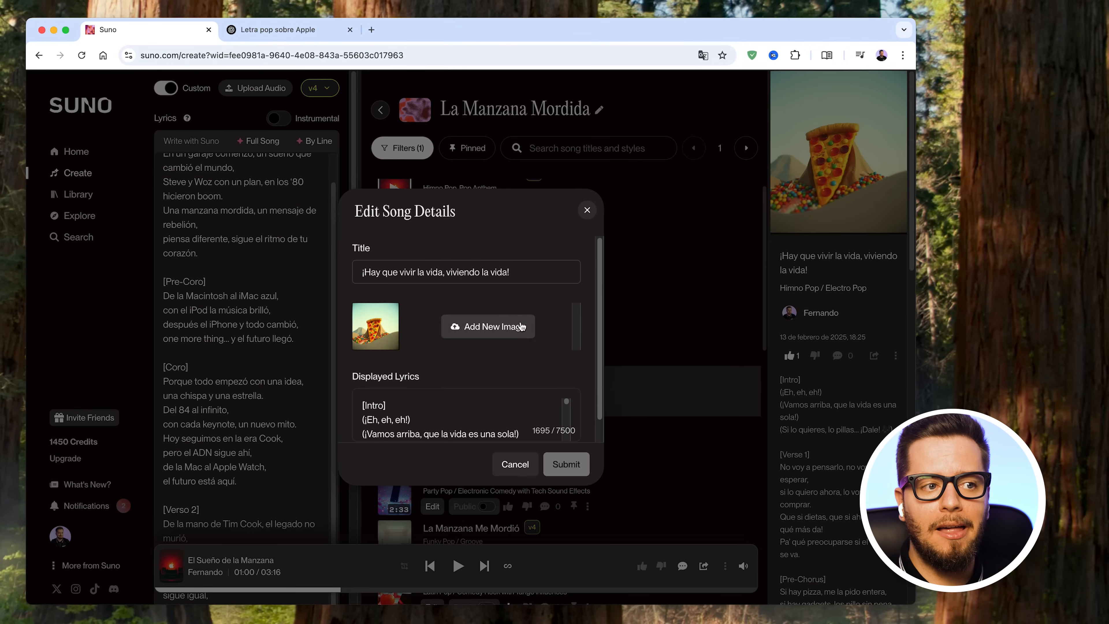
pyautogui.scroll(-1, 470, 391)
pyautogui.scroll(-8, 477, 408)
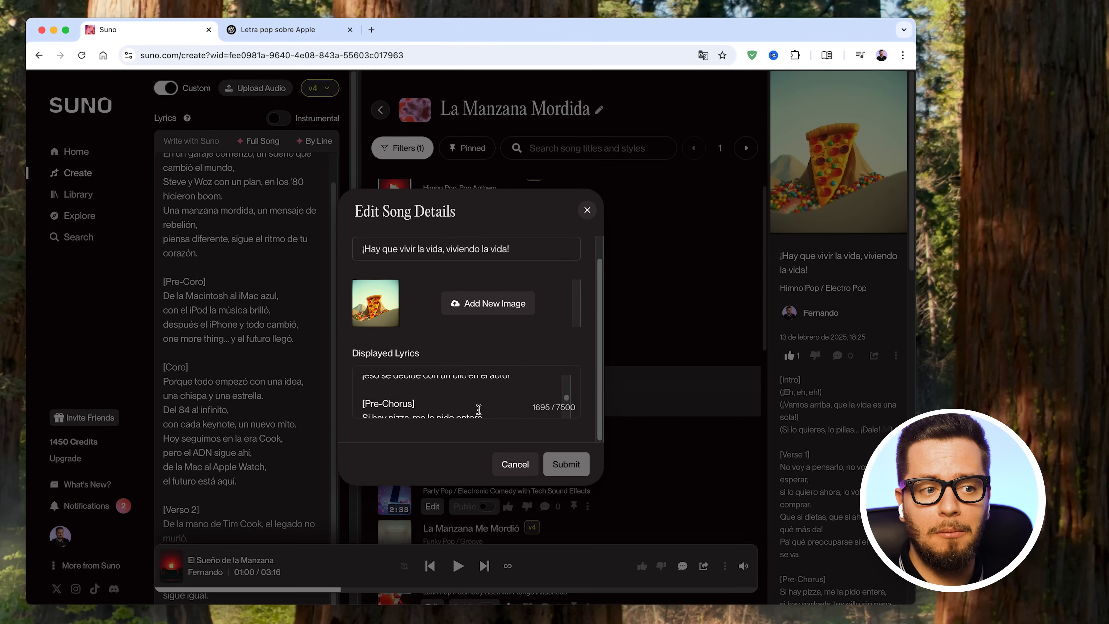
pyautogui.click(524, 467)
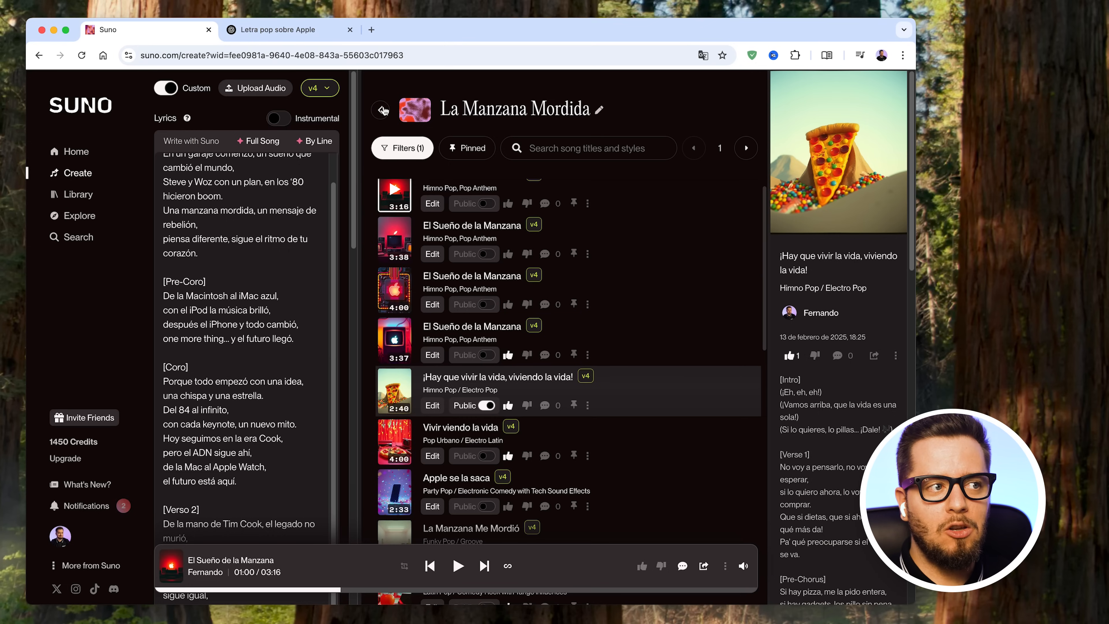
# - Filter the Library's songs to the liked ones and look through the list down to its end
pyautogui.click(77, 174)
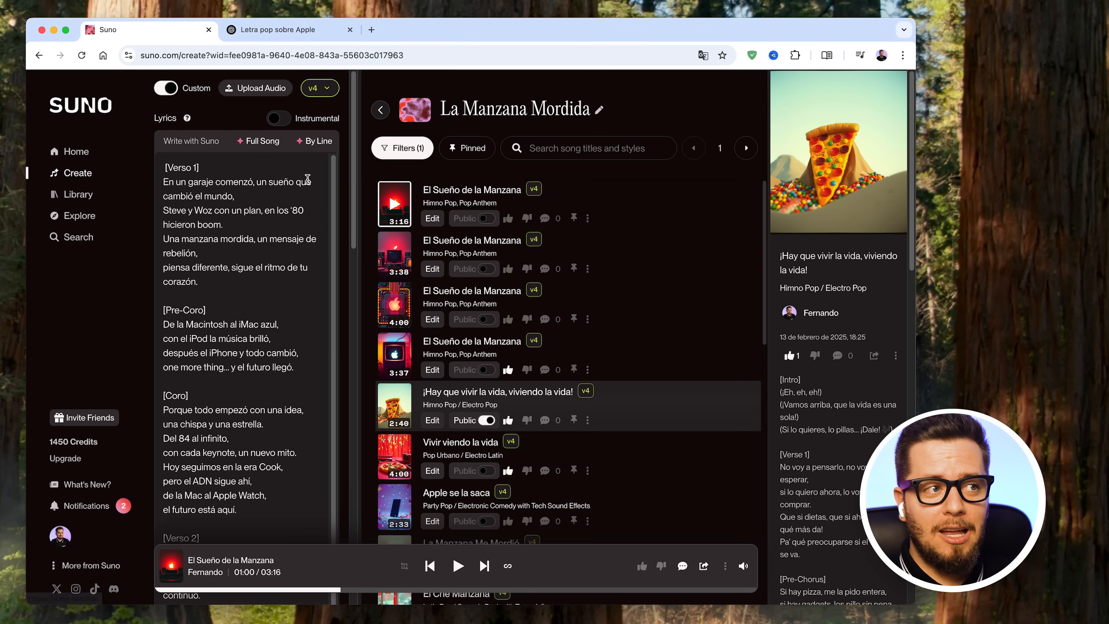
pyautogui.click(81, 200)
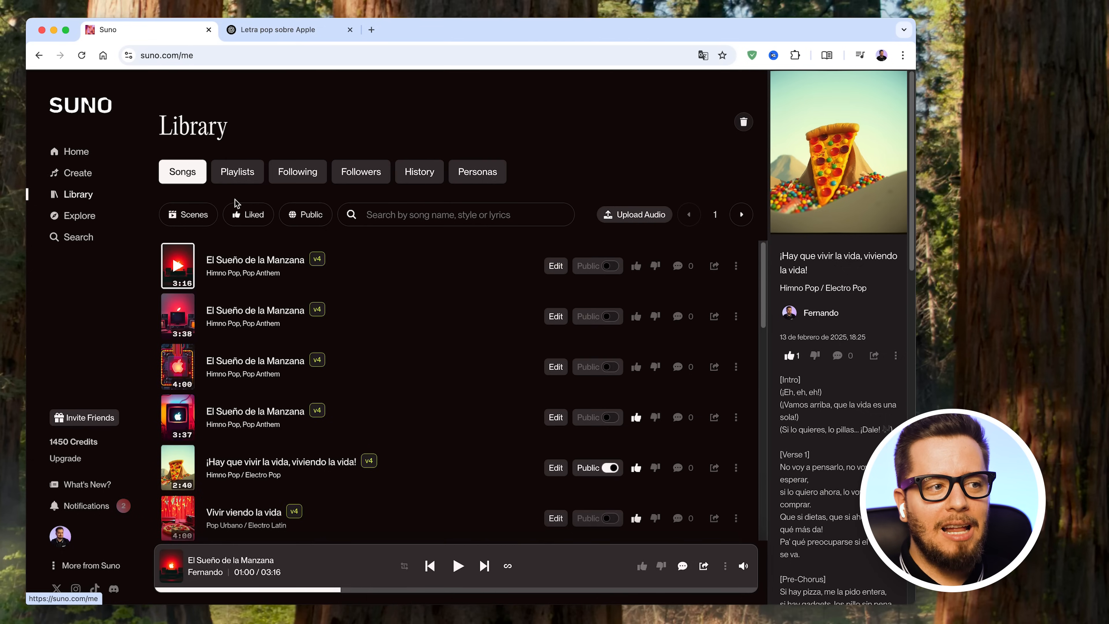
pyautogui.click(253, 214)
pyautogui.scroll(-10, 520, 395)
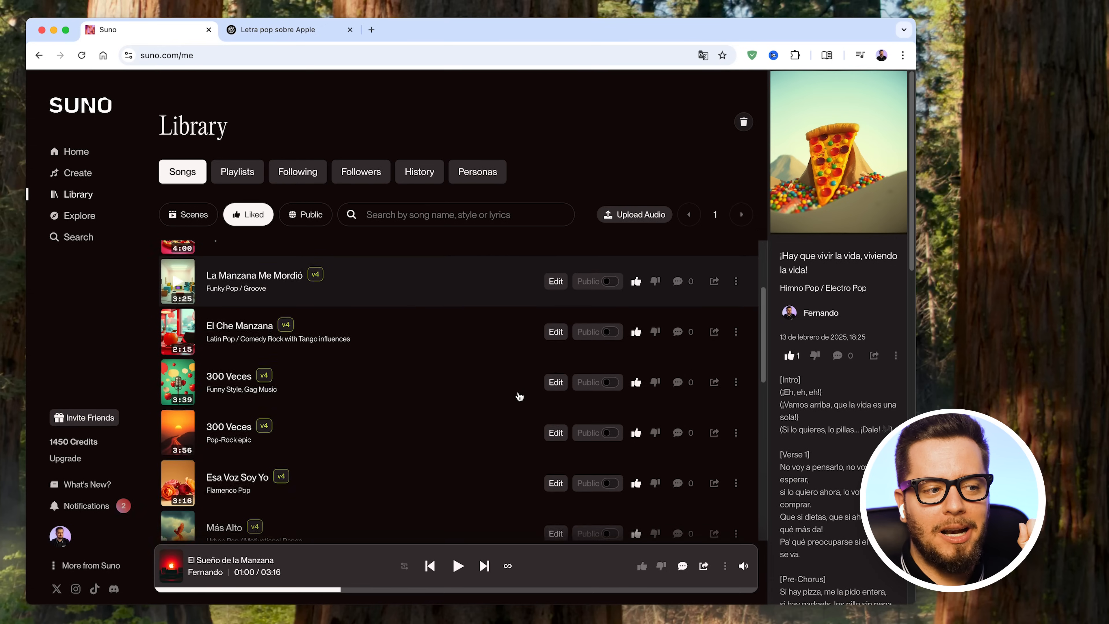
pyautogui.scroll(-3, 520, 393)
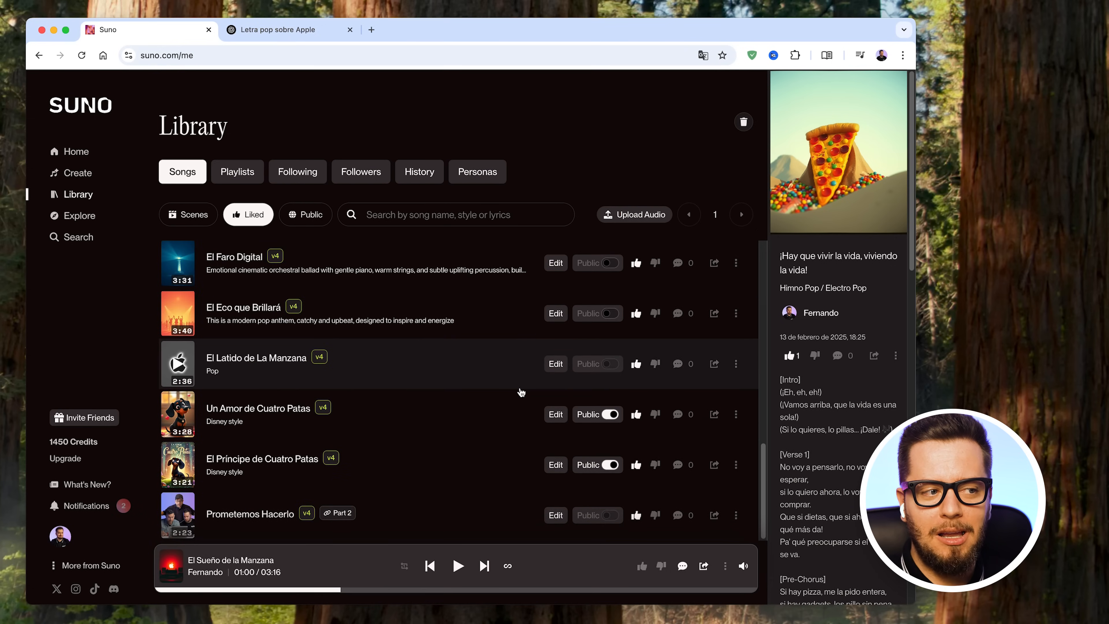